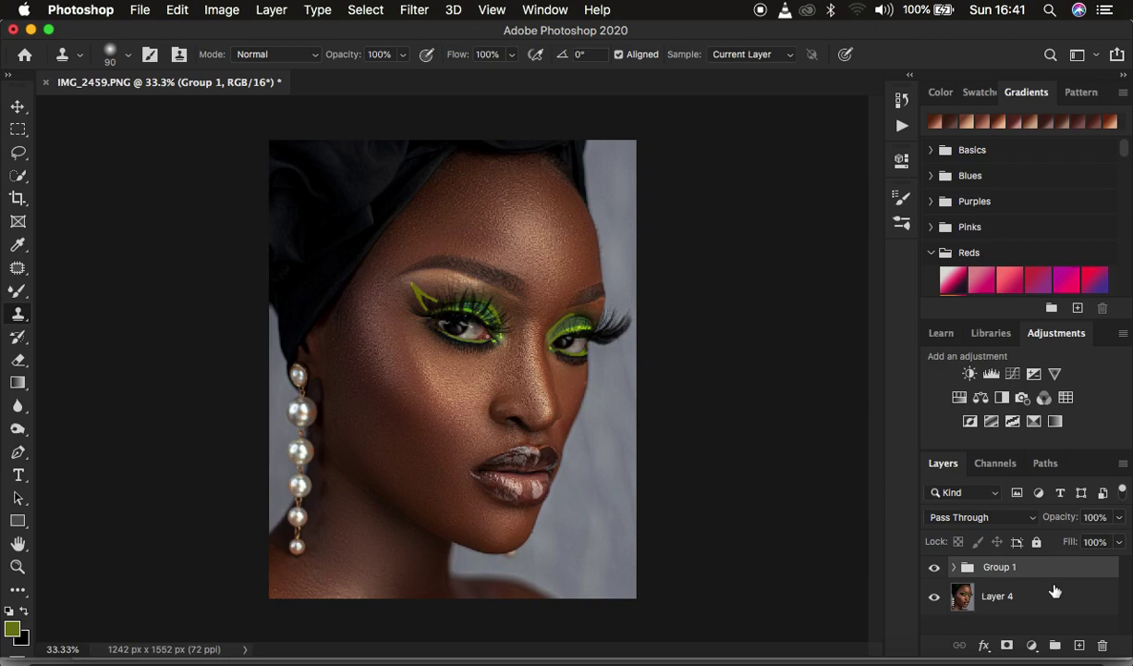
# - Compare Group 1's earlier retouch with the original, then delete Group 1, leaving only Layer 4
pyautogui.click(935, 568)
pyautogui.click(934, 567)
pyautogui.click(934, 568)
pyautogui.click(935, 568)
pyautogui.click(938, 569)
pyautogui.click(935, 569)
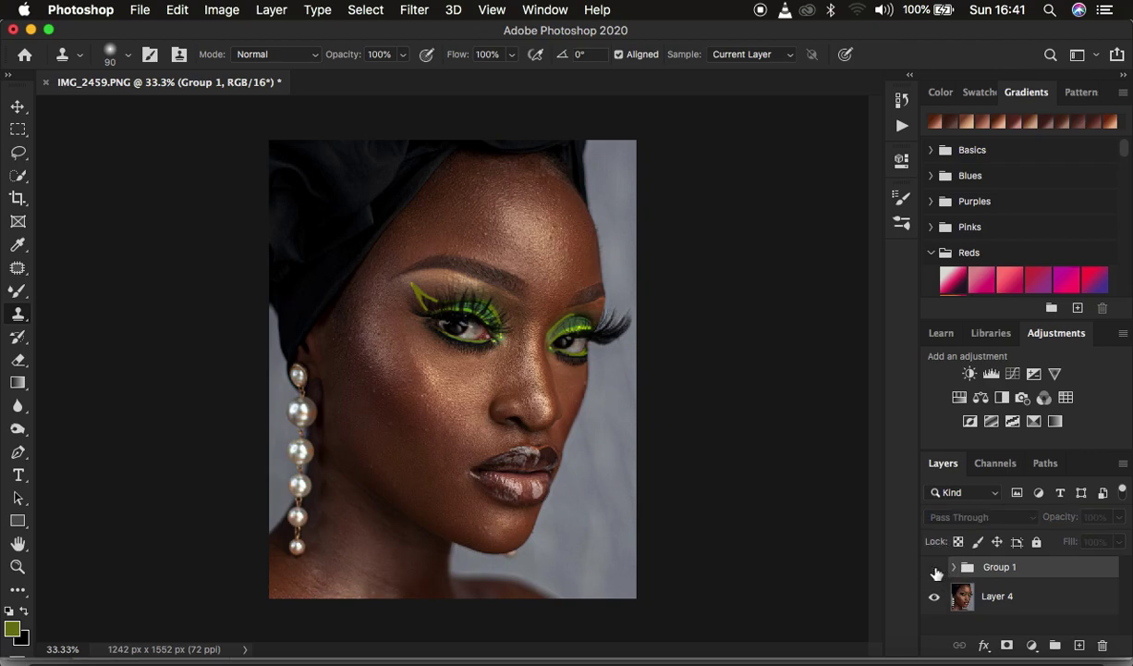
pyautogui.click(934, 570)
pyautogui.click(935, 569)
pyautogui.click(934, 569)
pyautogui.click(935, 570)
pyautogui.click(935, 570)
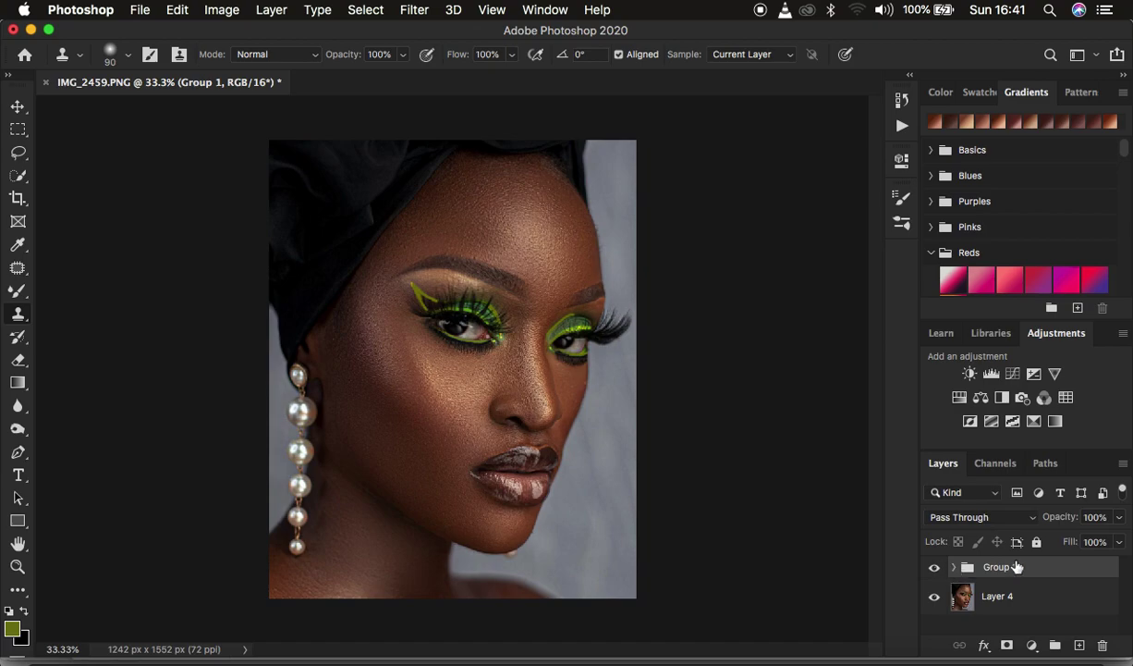
pyautogui.press('BackSpace')
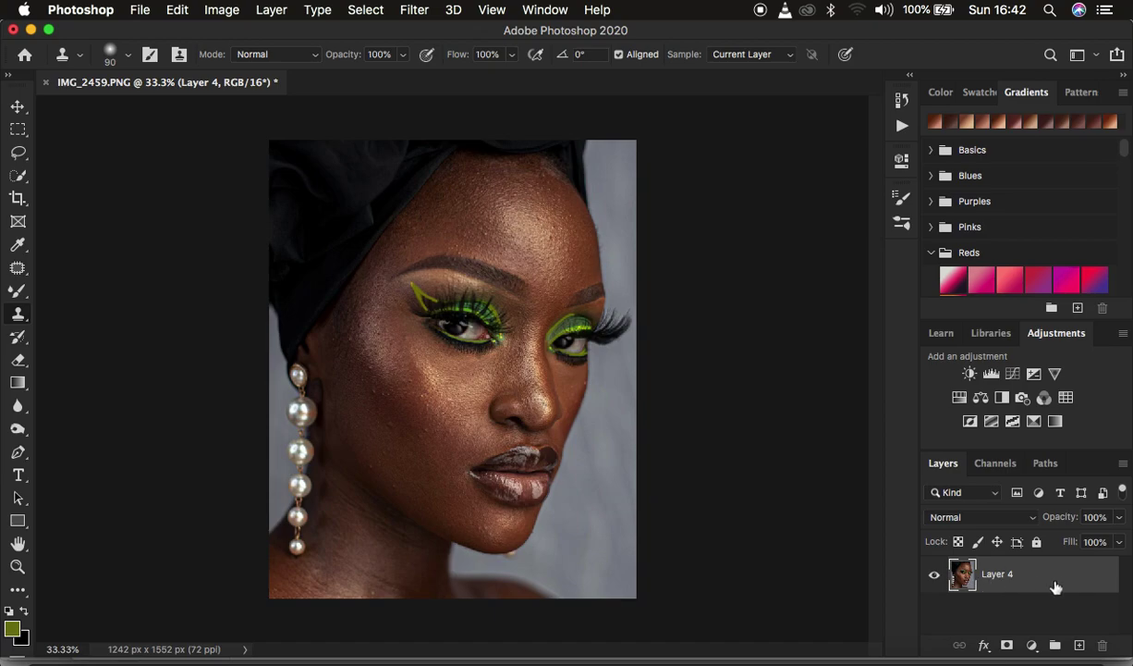
# - Duplicate the photo layer twice, naming the copies low freq and high freq; hide high freq, select low freq
pyautogui.press('super+j')
pyautogui.press('super+j')
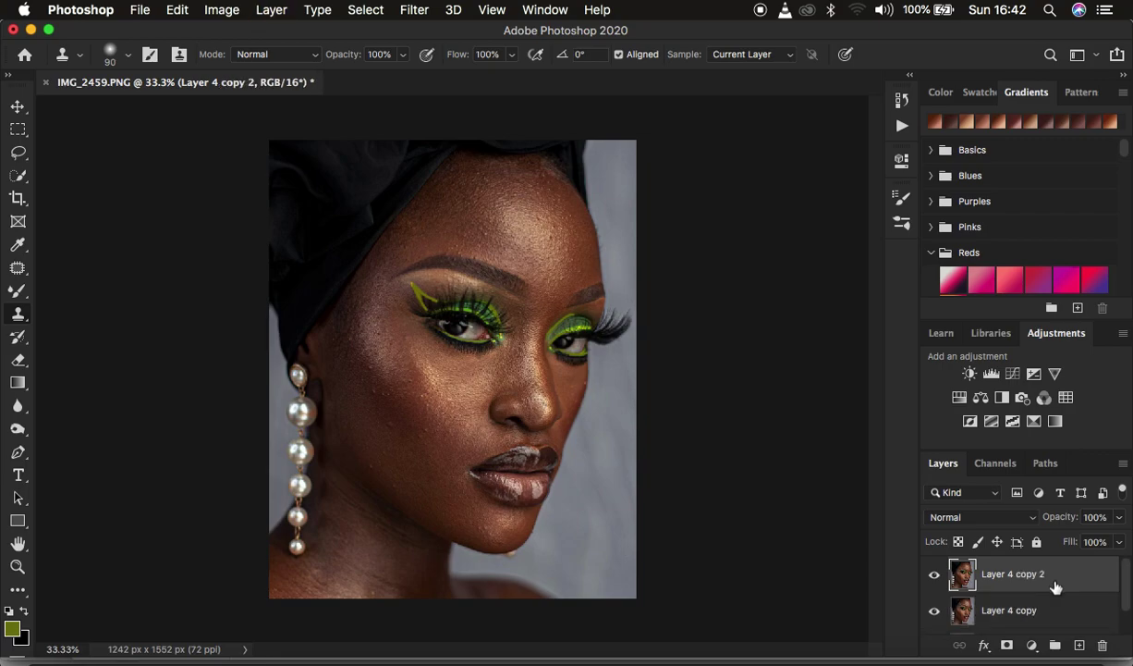
pyautogui.doubleClick(1008, 612)
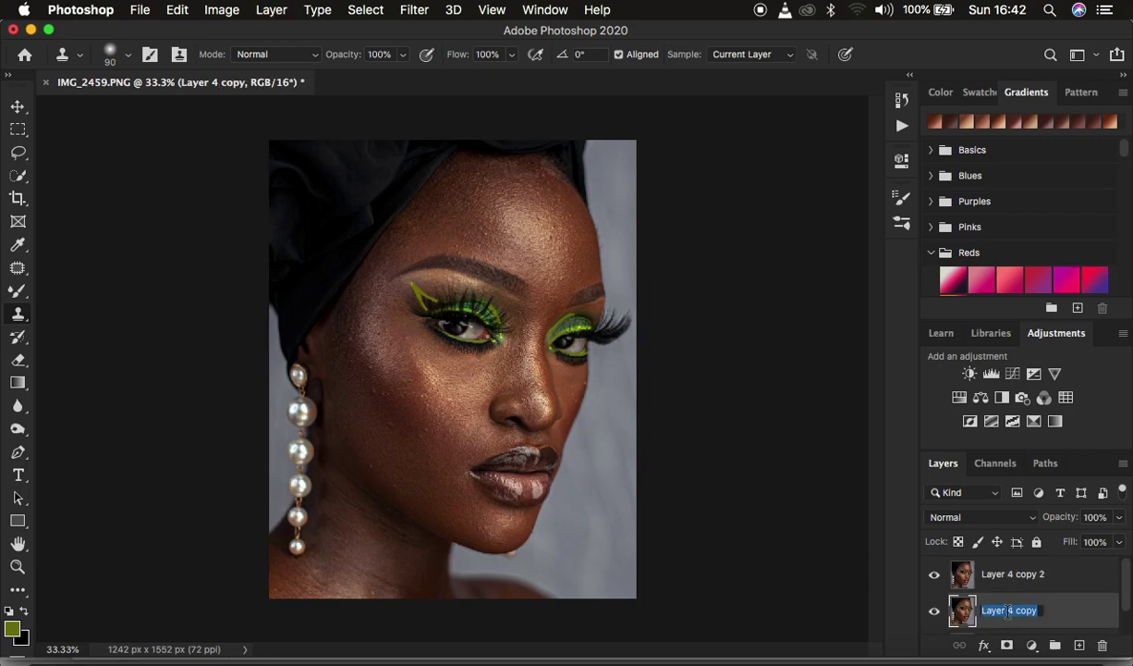
pyautogui.write('low')
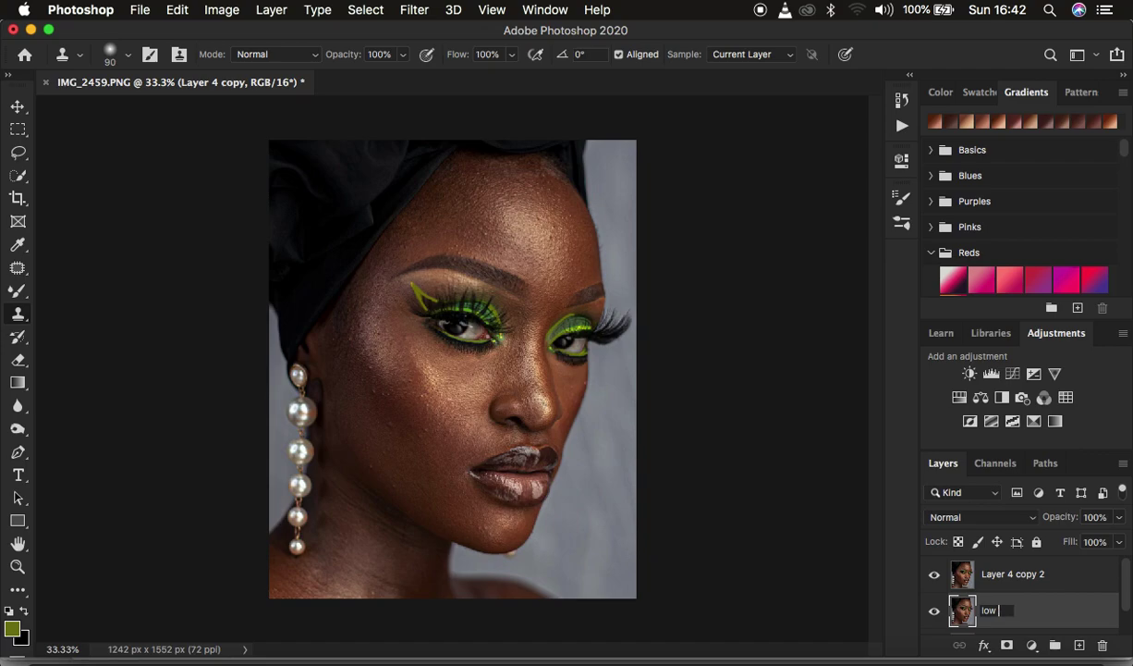
pyautogui.write(' freq')
pyautogui.press('Return')
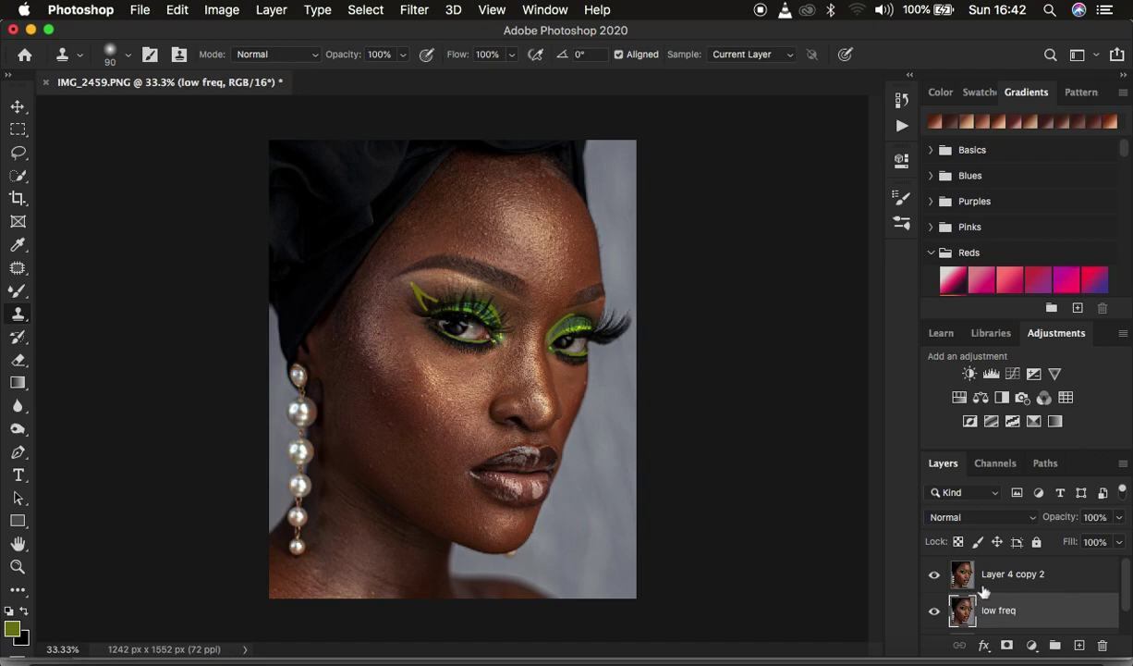
pyautogui.doubleClick(1008, 574)
pyautogui.write('high freq')
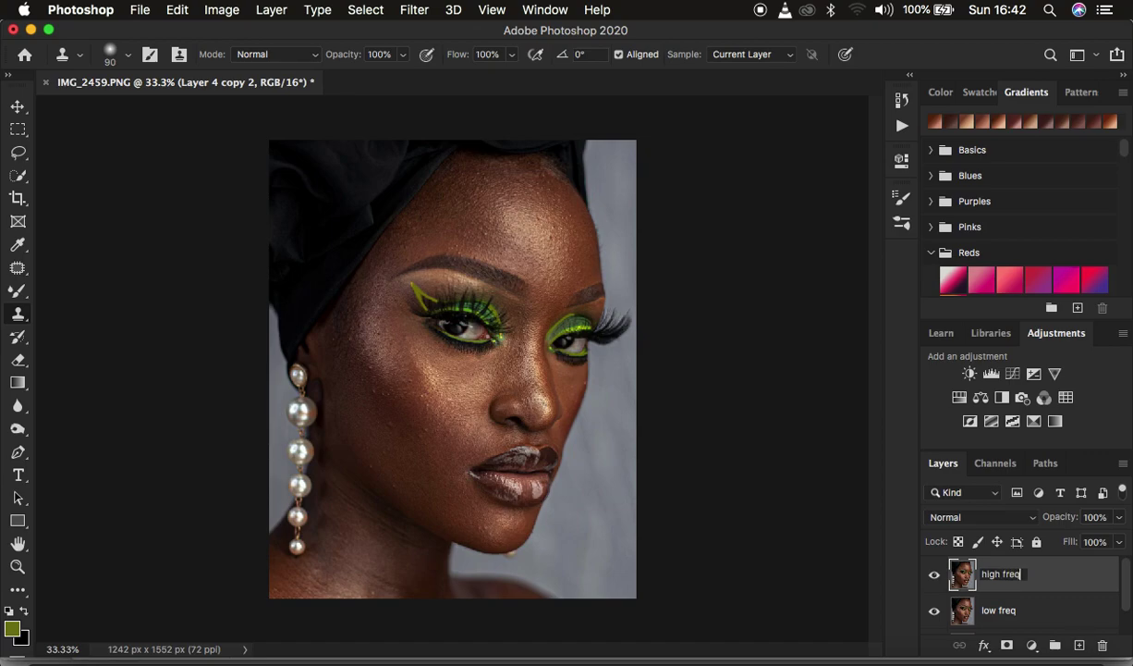
pyautogui.press('Return')
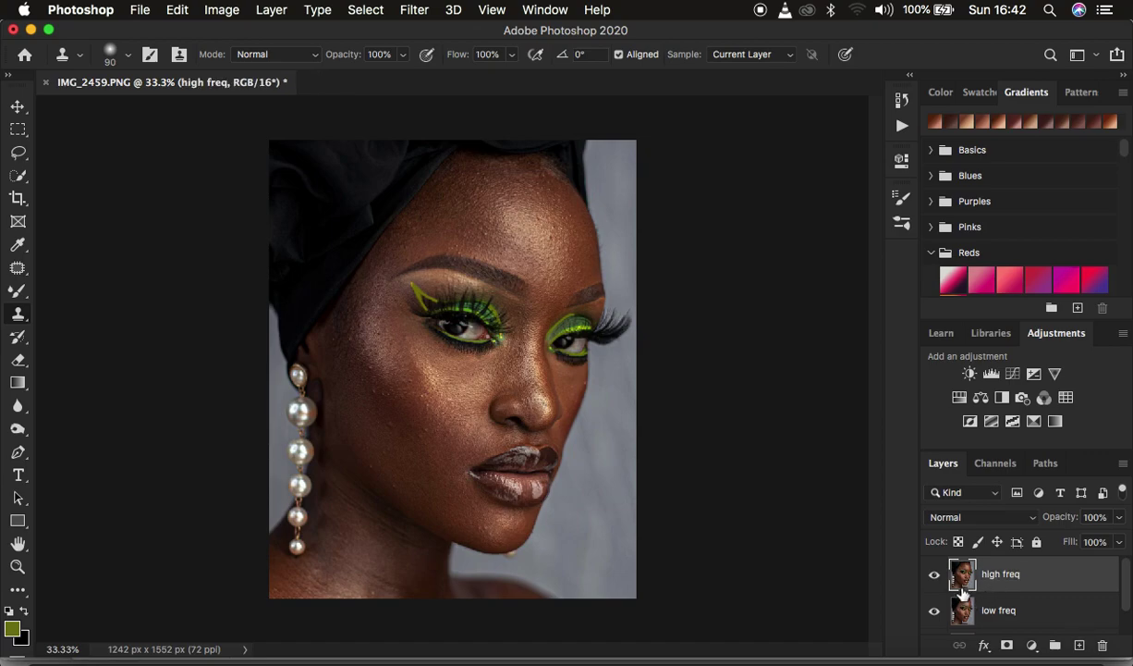
pyautogui.click(1007, 614)
pyautogui.click(934, 574)
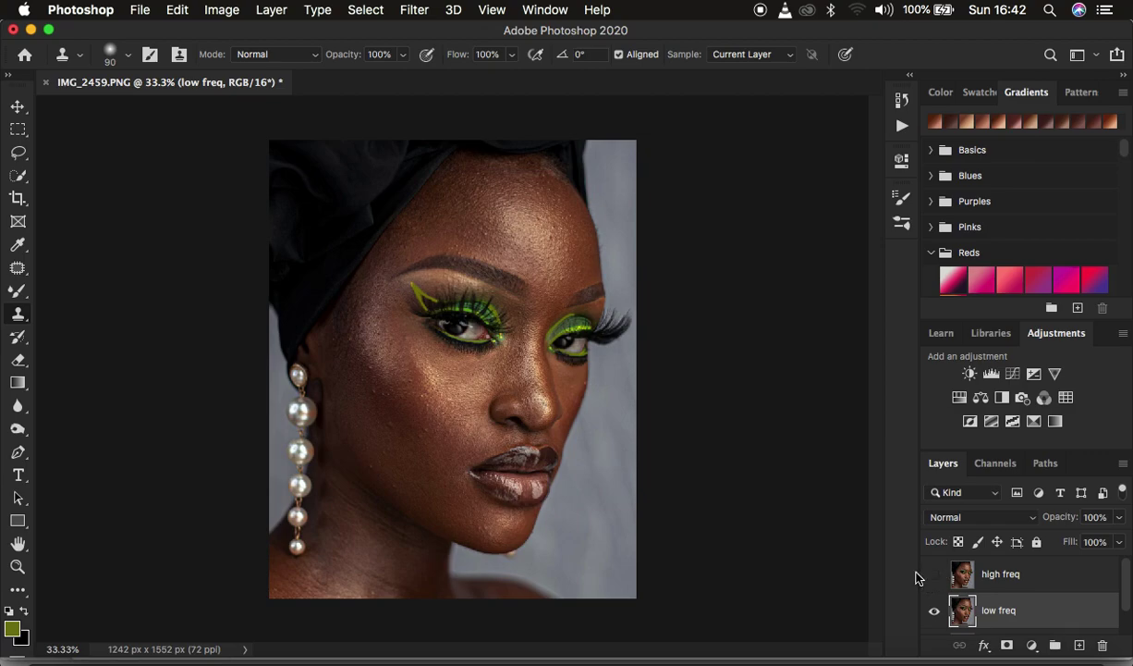
# - Apply a 4.0-pixel Gaussian Blur to the low freq layer, checking forehead and eyes in the preview
pyautogui.click(416, 19)
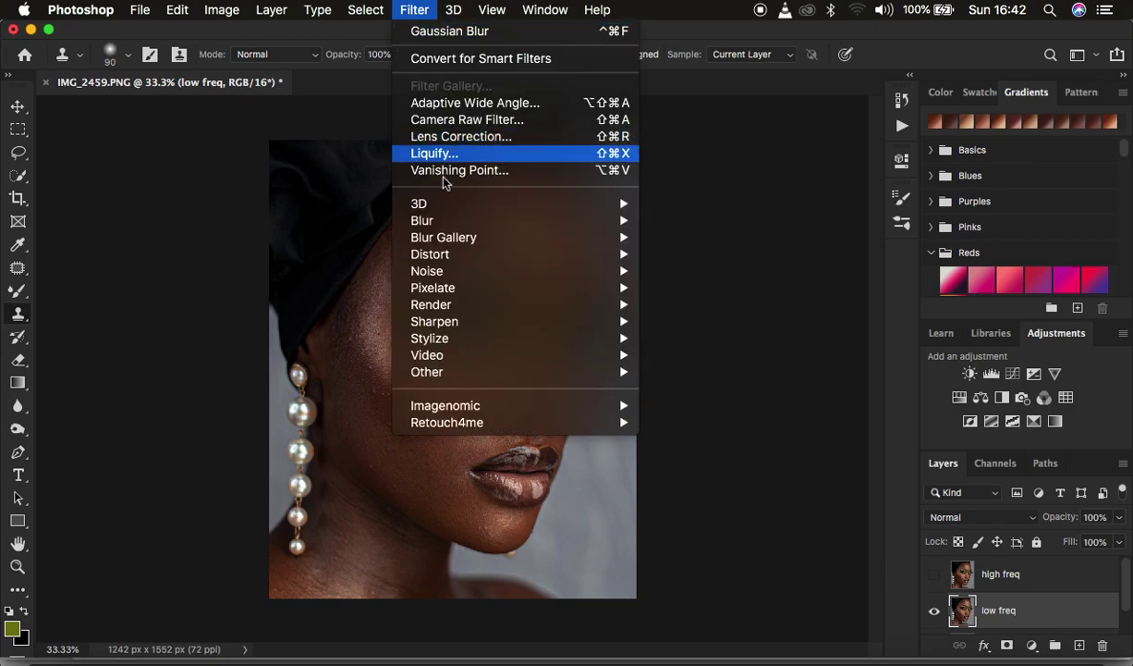
pyautogui.moveTo(465, 222)
pyautogui.click(712, 287)
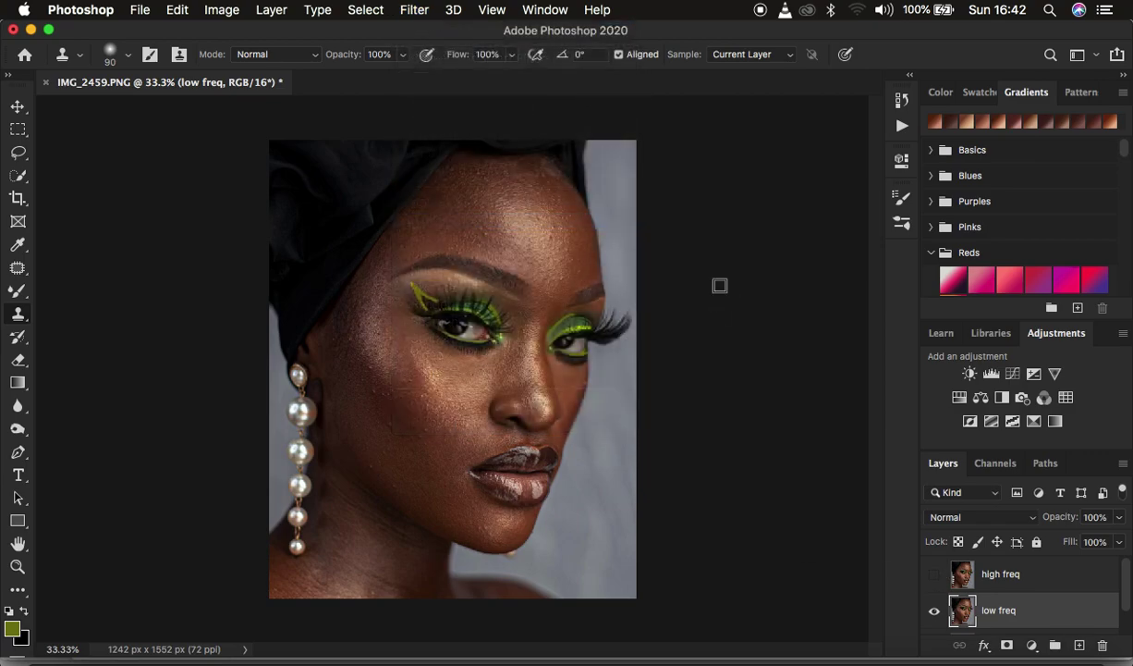
pyautogui.moveTo(764, 362); pyautogui.dragTo(638, 354)
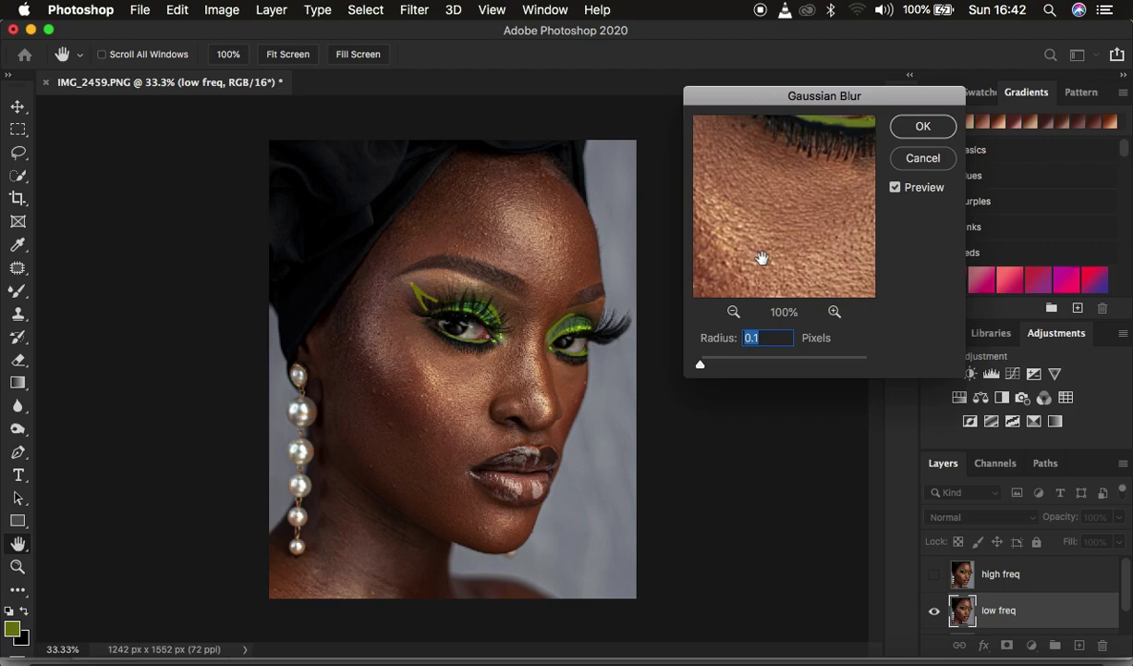
pyautogui.click(733, 311)
pyautogui.moveTo(783, 257); pyautogui.dragTo(746, 252)
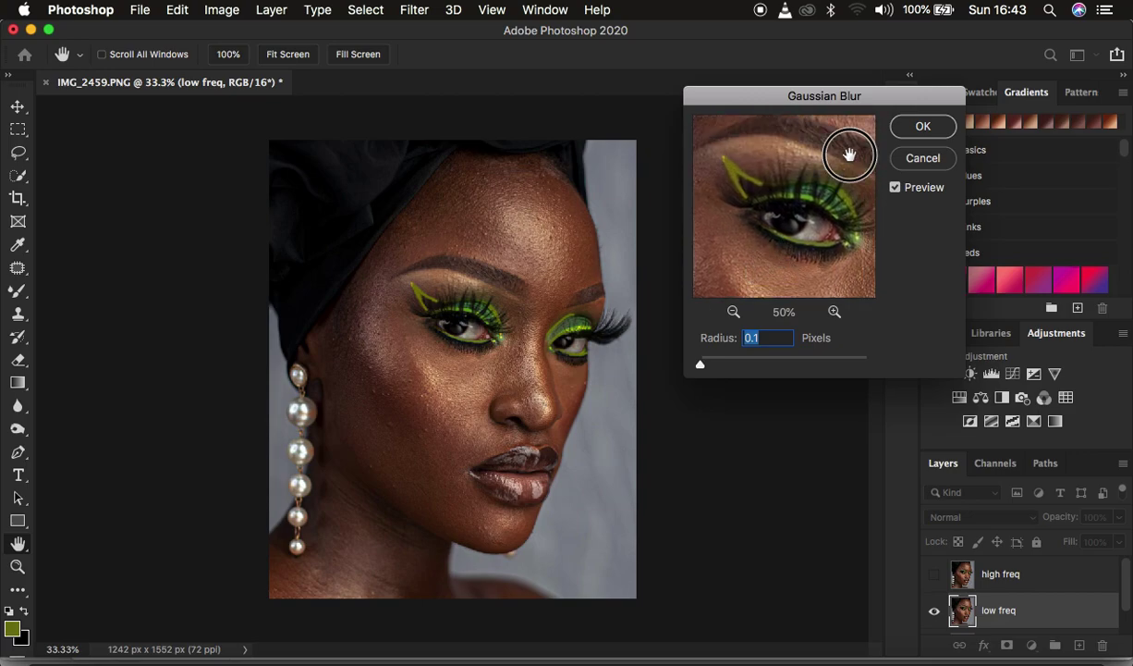
pyautogui.moveTo(849, 153); pyautogui.dragTo(755, 255)
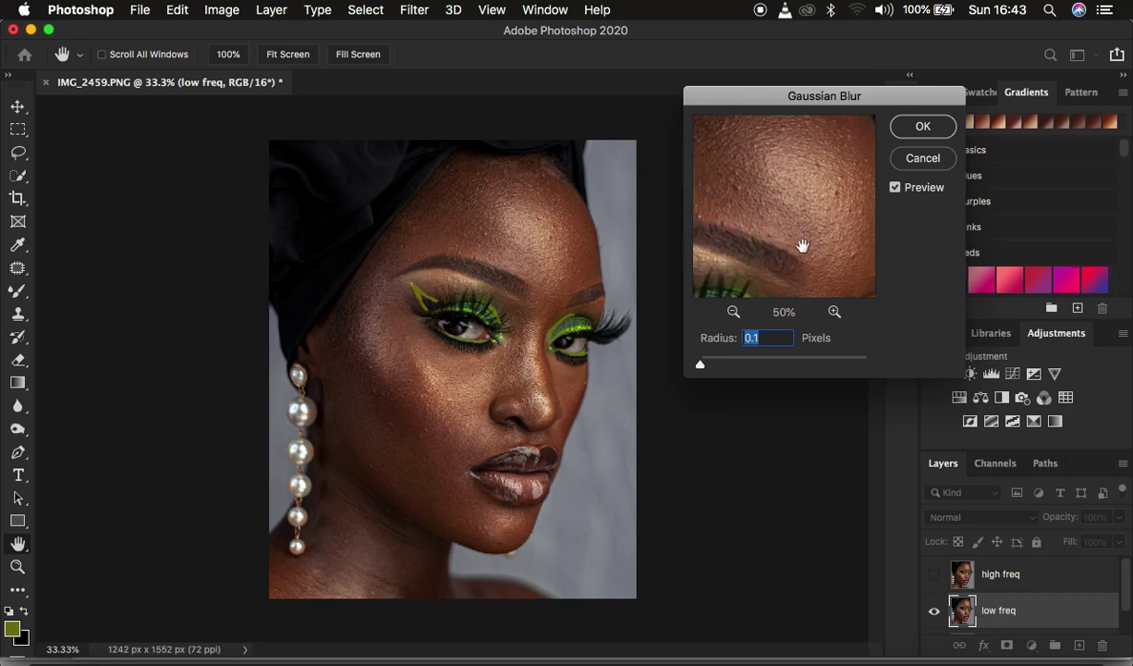
pyautogui.moveTo(792, 245); pyautogui.dragTo(777, 264)
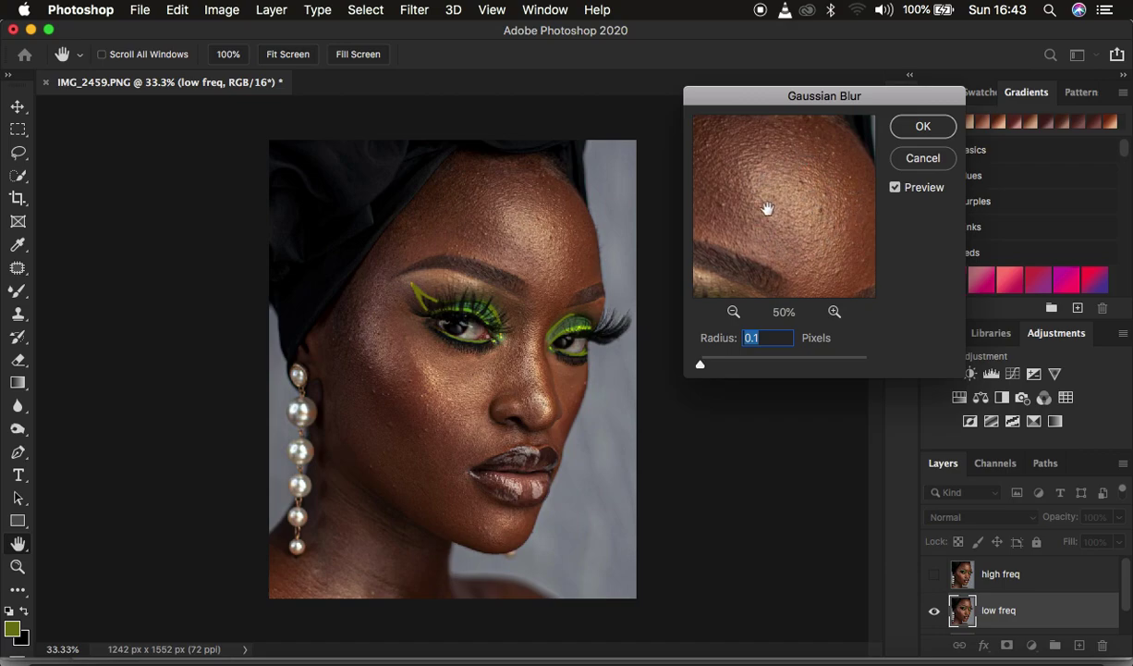
pyautogui.moveTo(702, 365); pyautogui.dragTo(712, 368)
pyautogui.moveTo(712, 369); pyautogui.dragTo(736, 367)
pyautogui.moveTo(760, 246); pyautogui.dragTo(804, 185)
pyautogui.moveTo(791, 261); pyautogui.dragTo(802, 203)
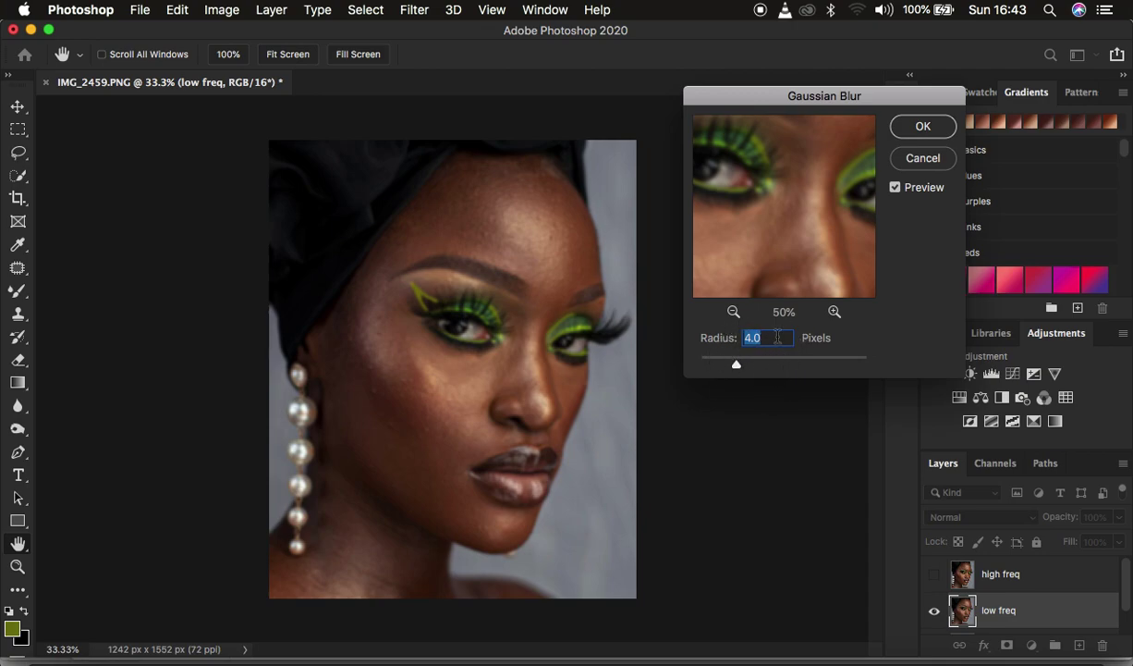
pyautogui.click(918, 137)
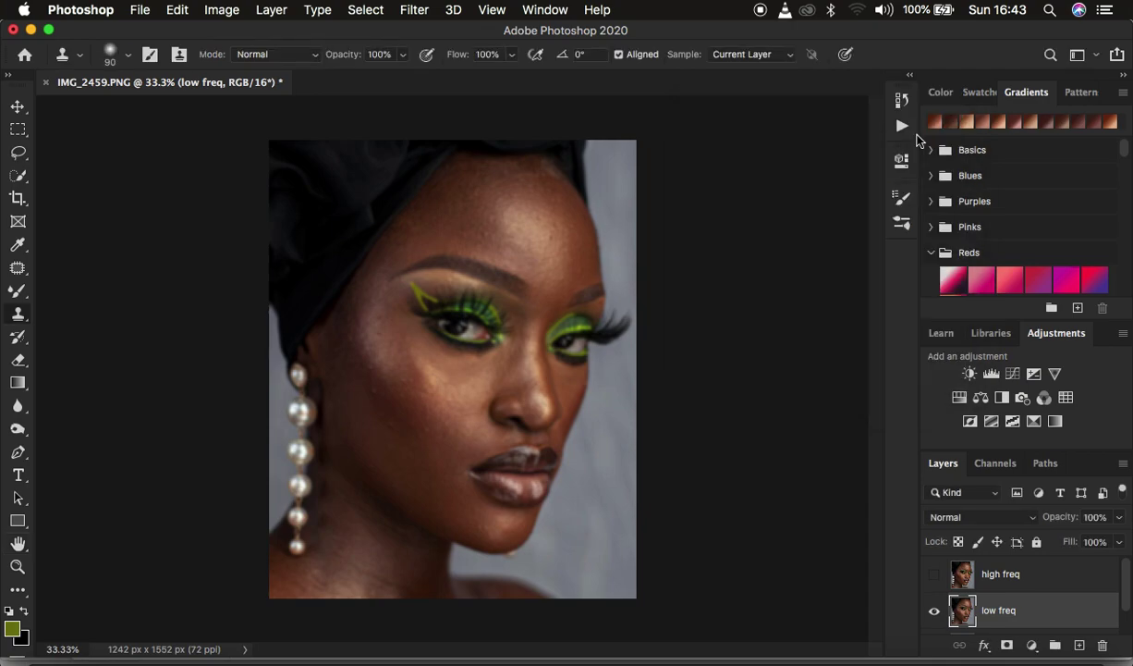
# - Select the high freq layer, make it visible, and bring up Image > Apply Image
pyautogui.click(1022, 575)
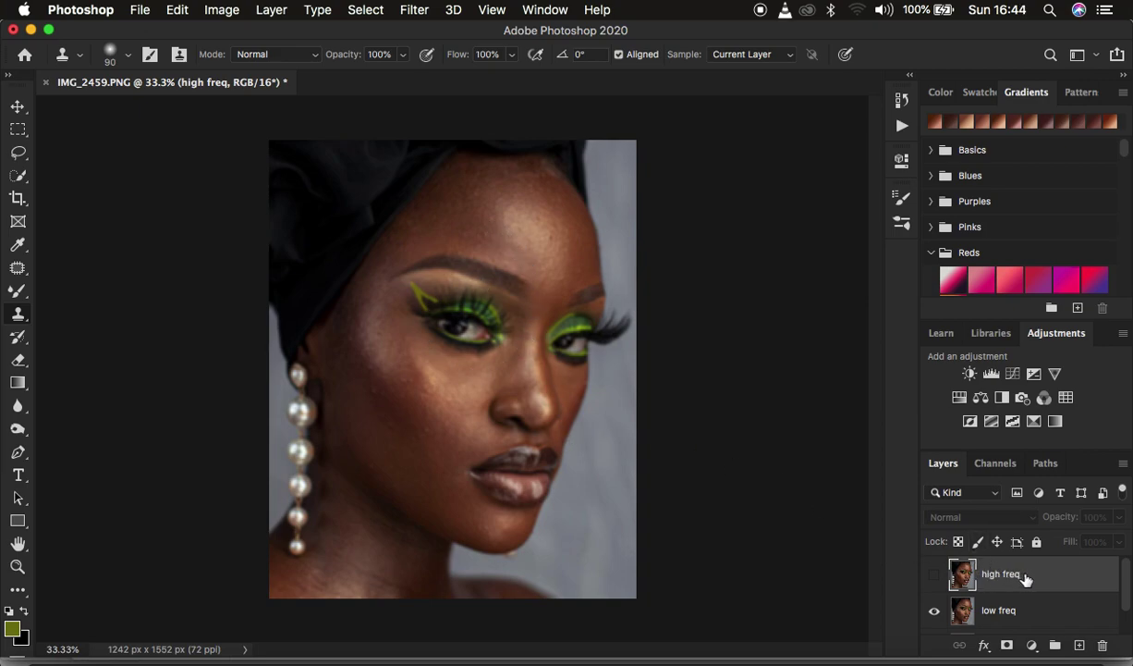
pyautogui.click(933, 575)
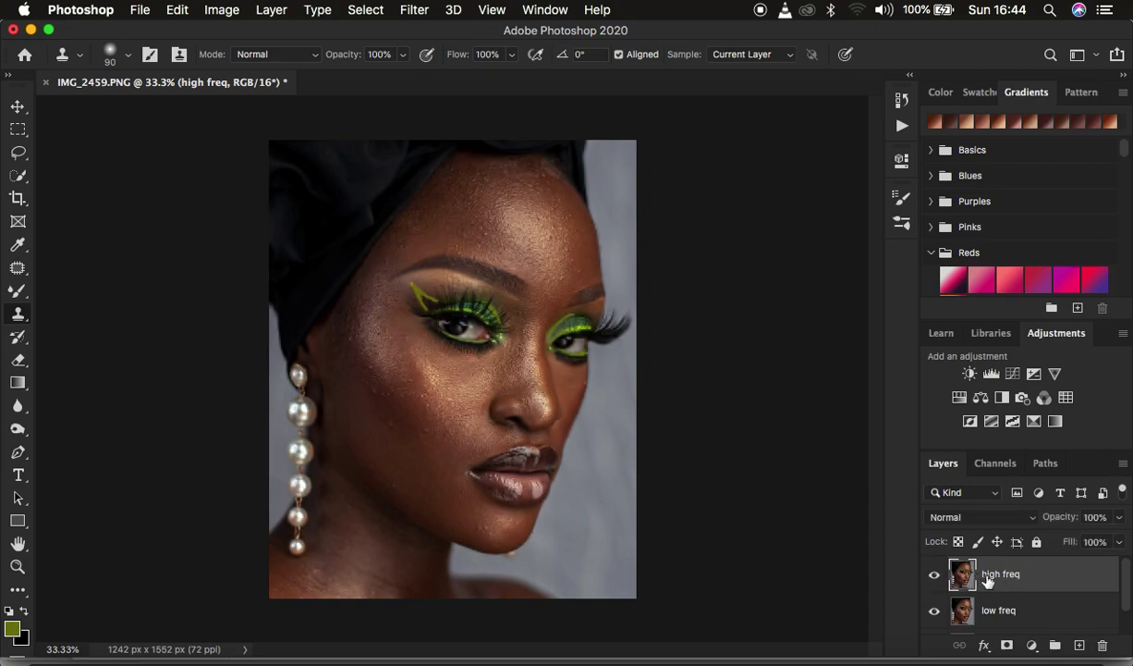
pyautogui.click(222, 12)
pyautogui.click(285, 276)
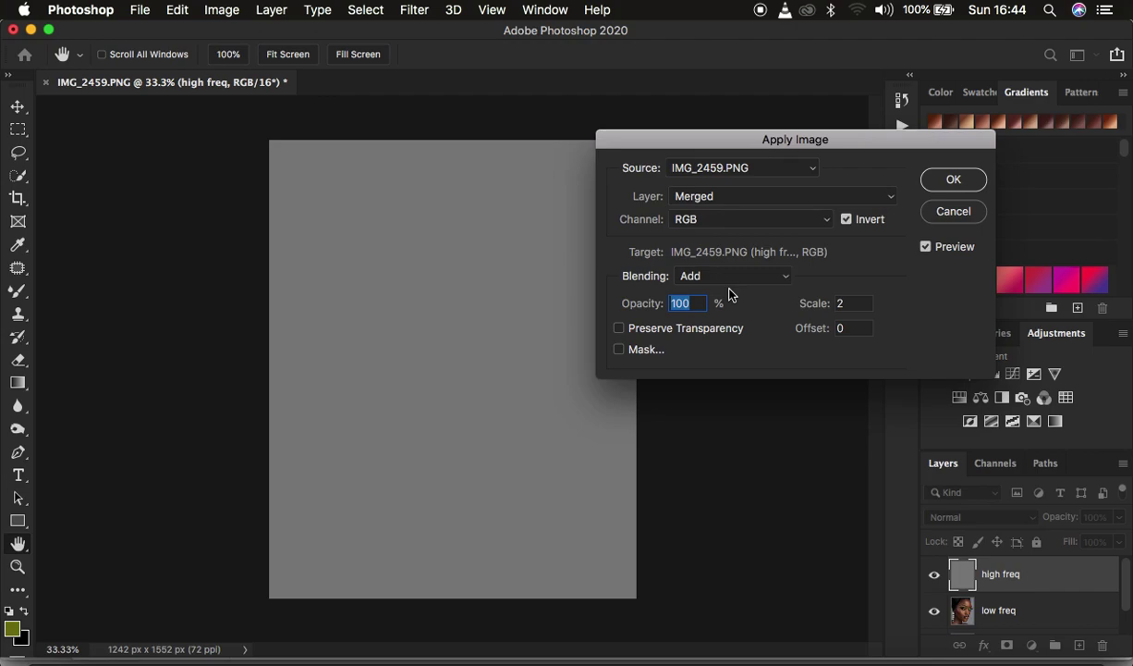
# - Set Apply Image source to low freq, RGB channel, Add blending, with the canvas at 50%
pyautogui.click(703, 200)
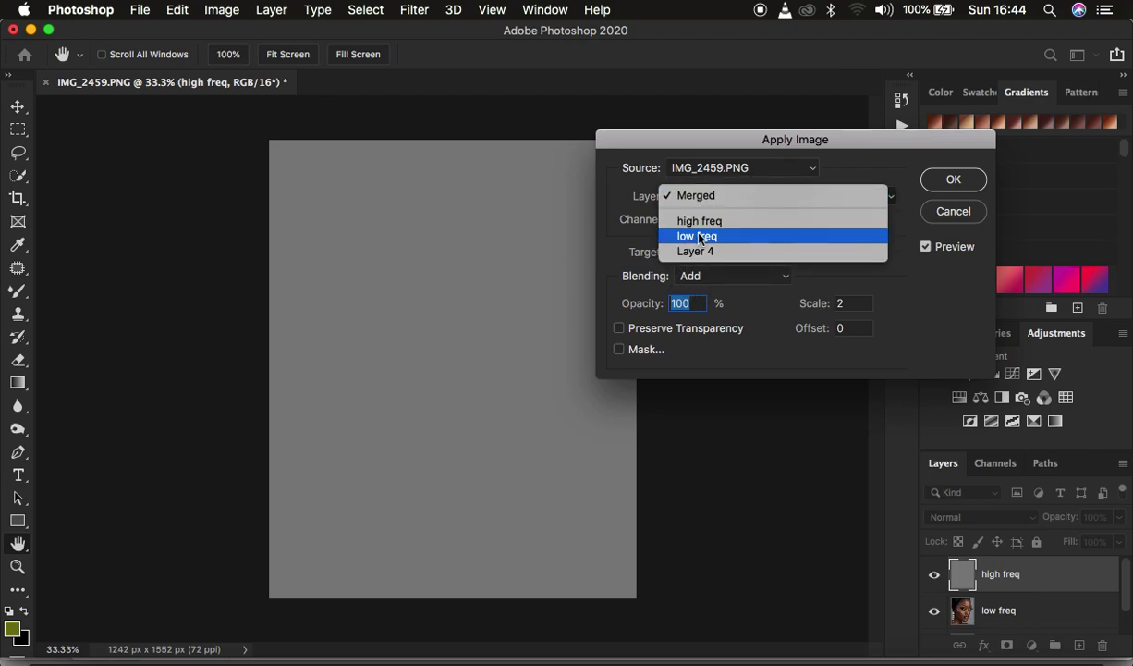
pyautogui.click(700, 236)
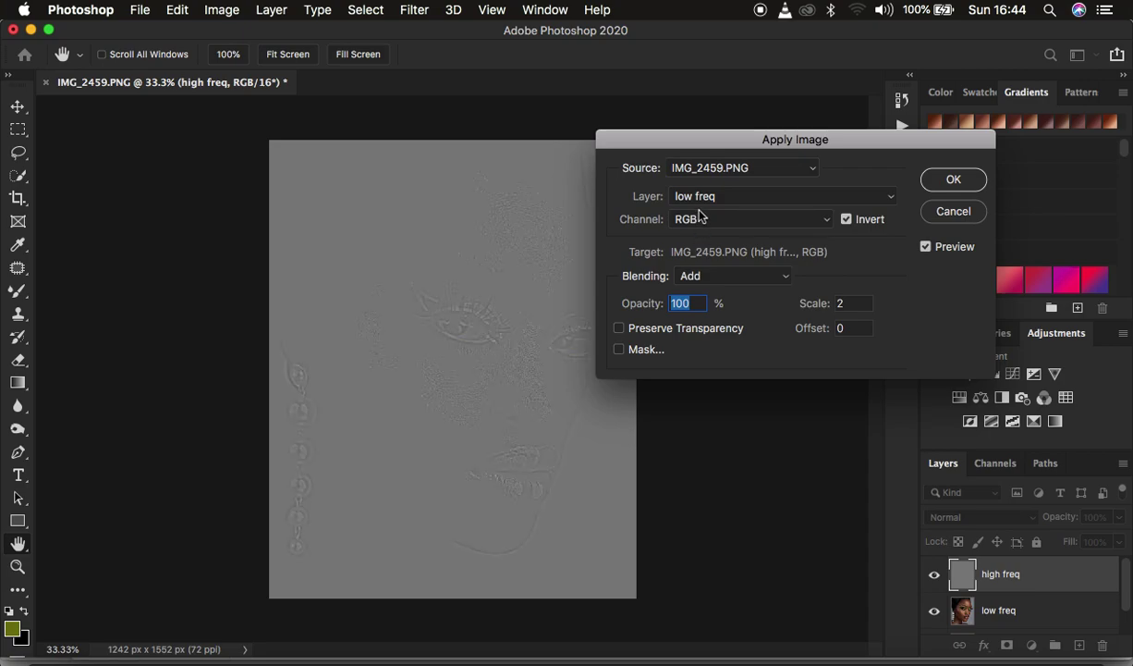
pyautogui.click(700, 222)
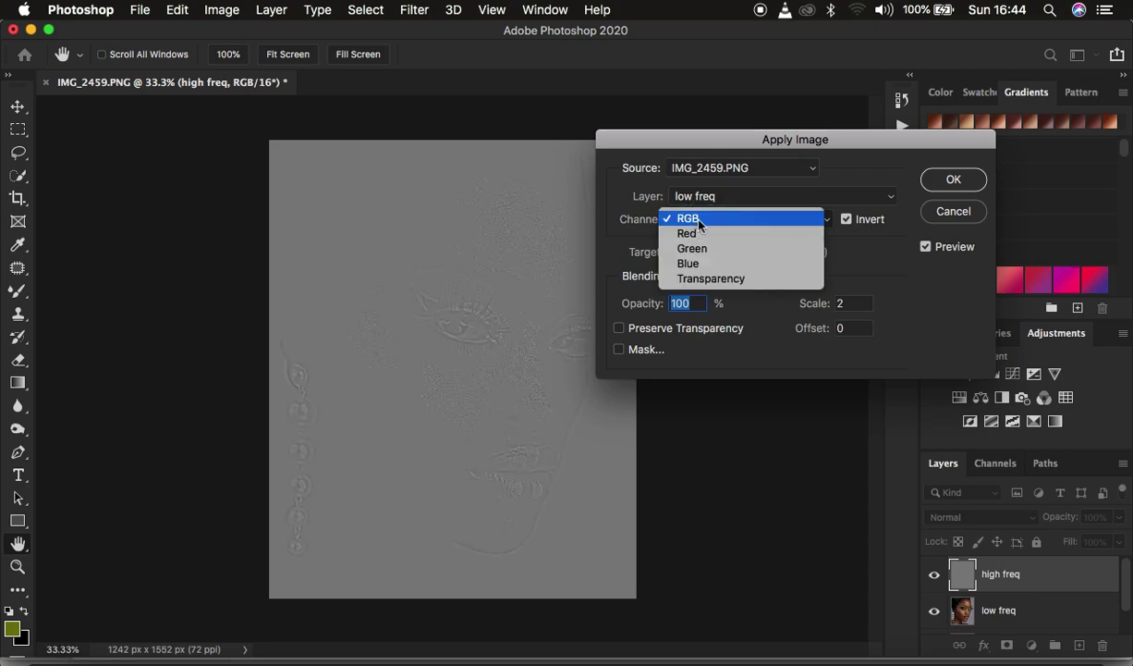
pyautogui.click(698, 222)
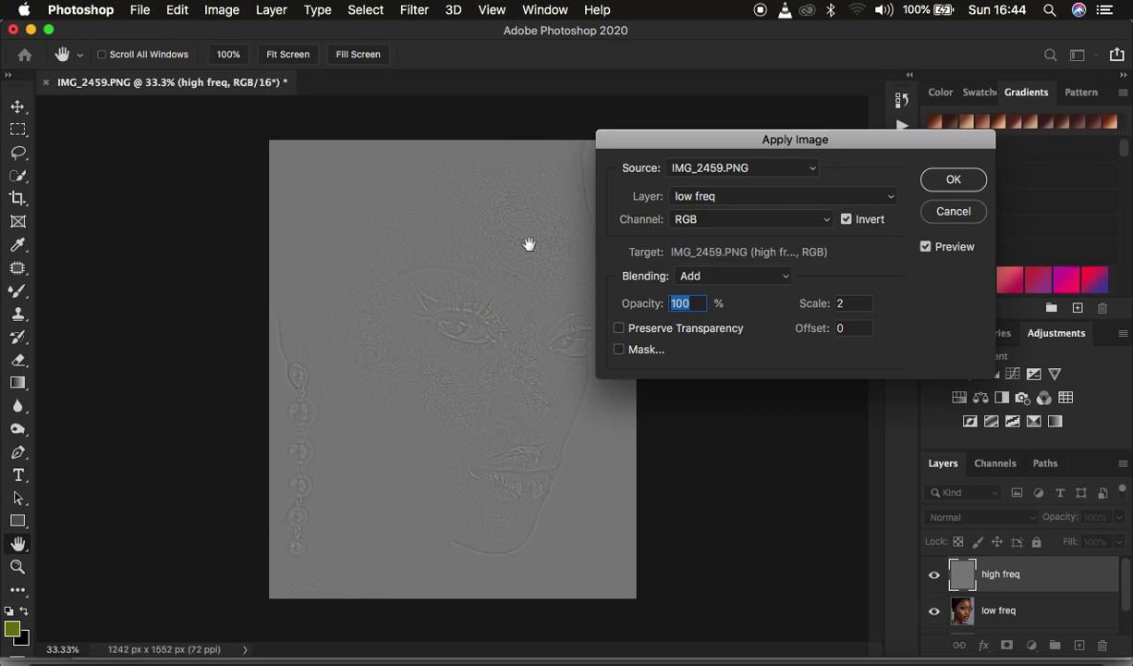
pyautogui.click(709, 277)
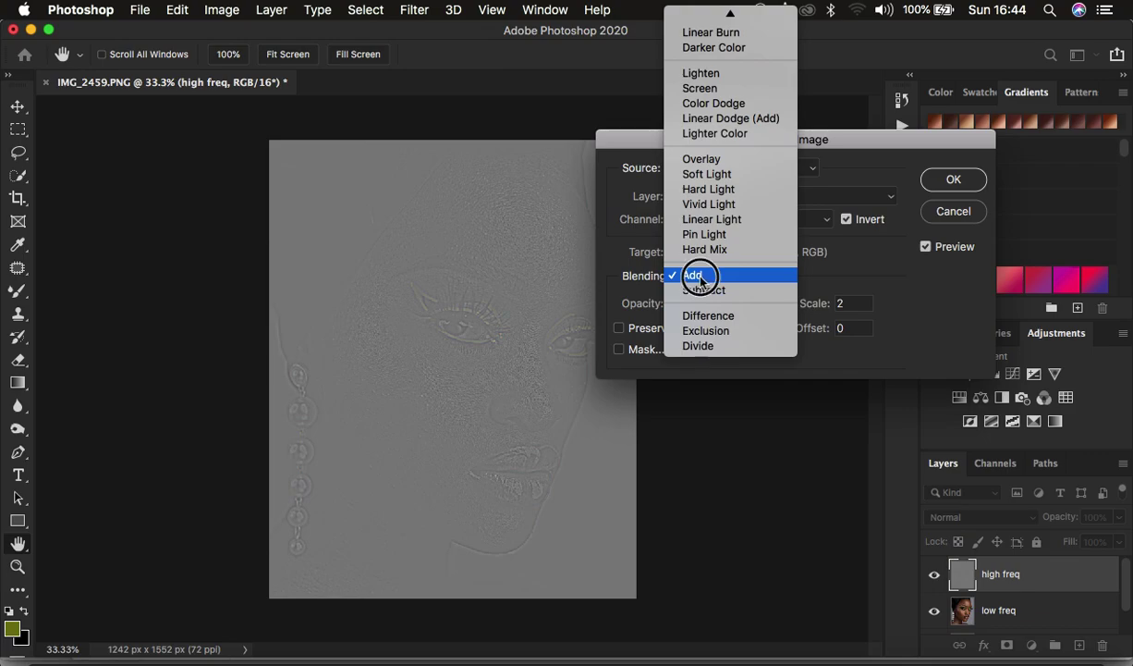
pyautogui.click(684, 275)
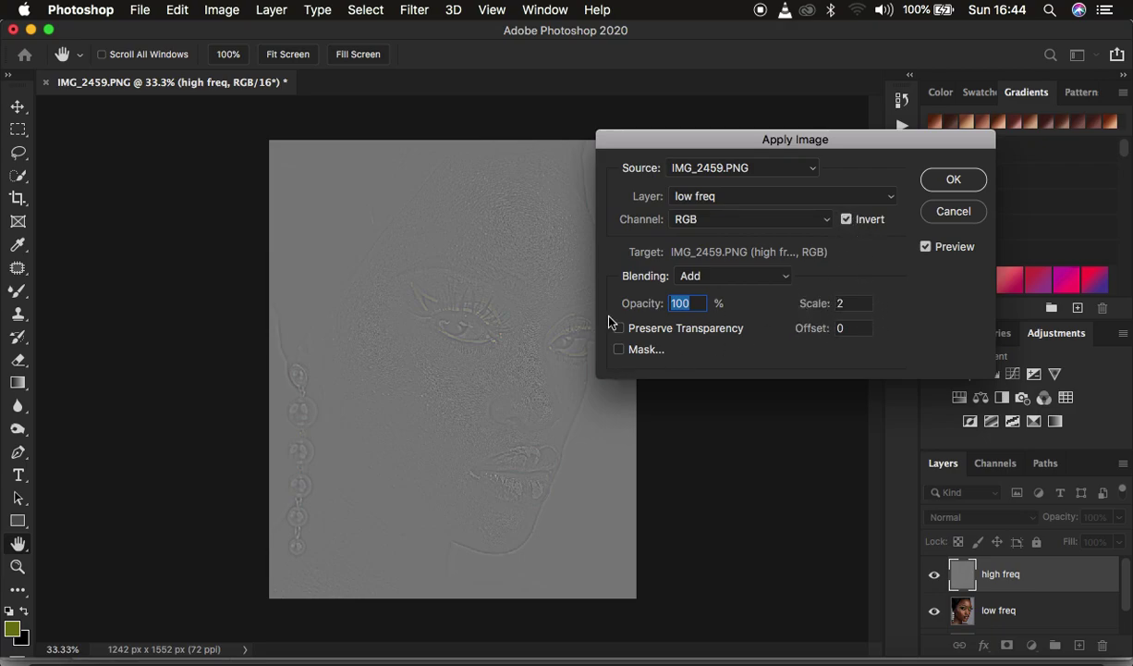
pyautogui.keyDown('super'); pyautogui.click(405, 263); pyautogui.keyUp('super')
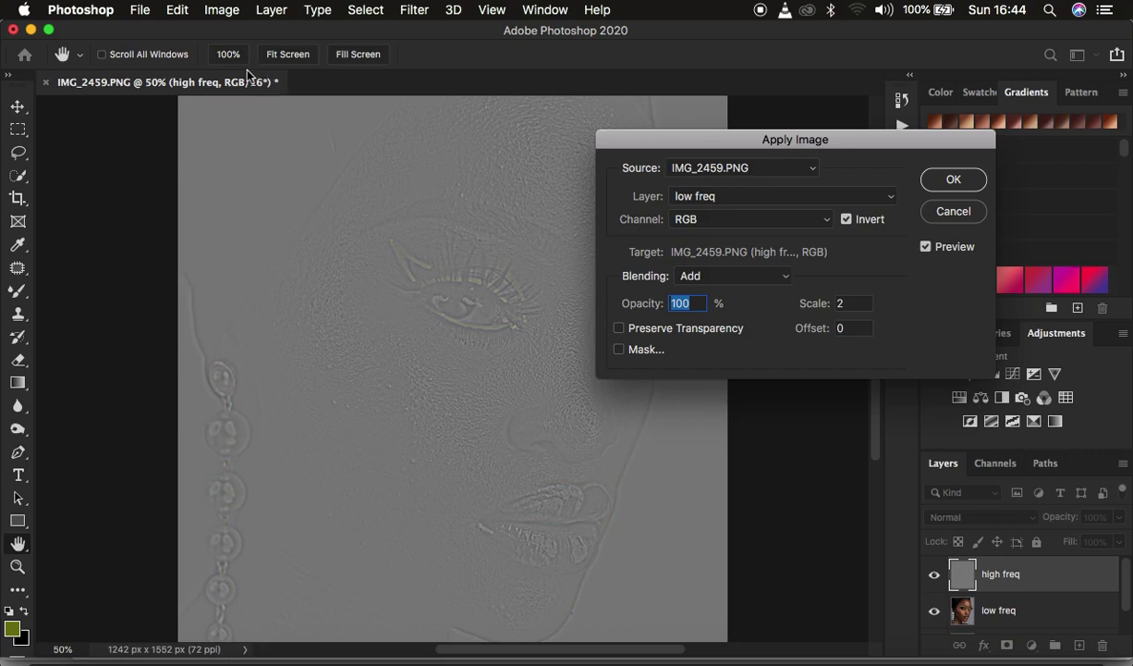
# - Try Subtract, then invert low freq, return to Add blending, and apply to high freq
pyautogui.click(699, 274)
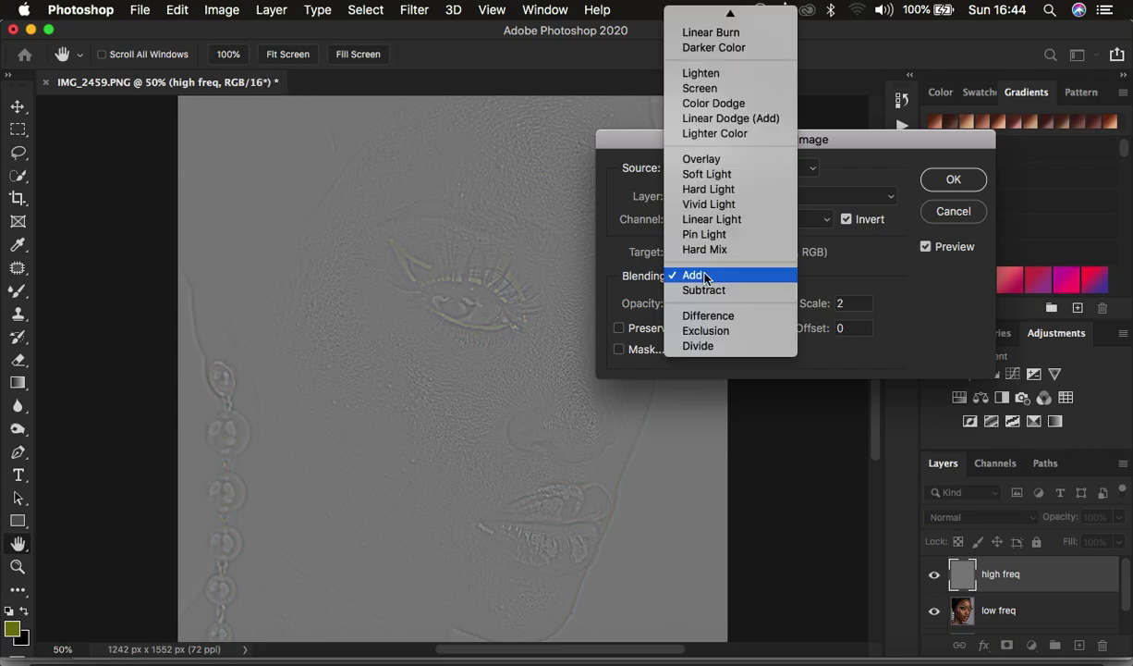
pyautogui.click(705, 290)
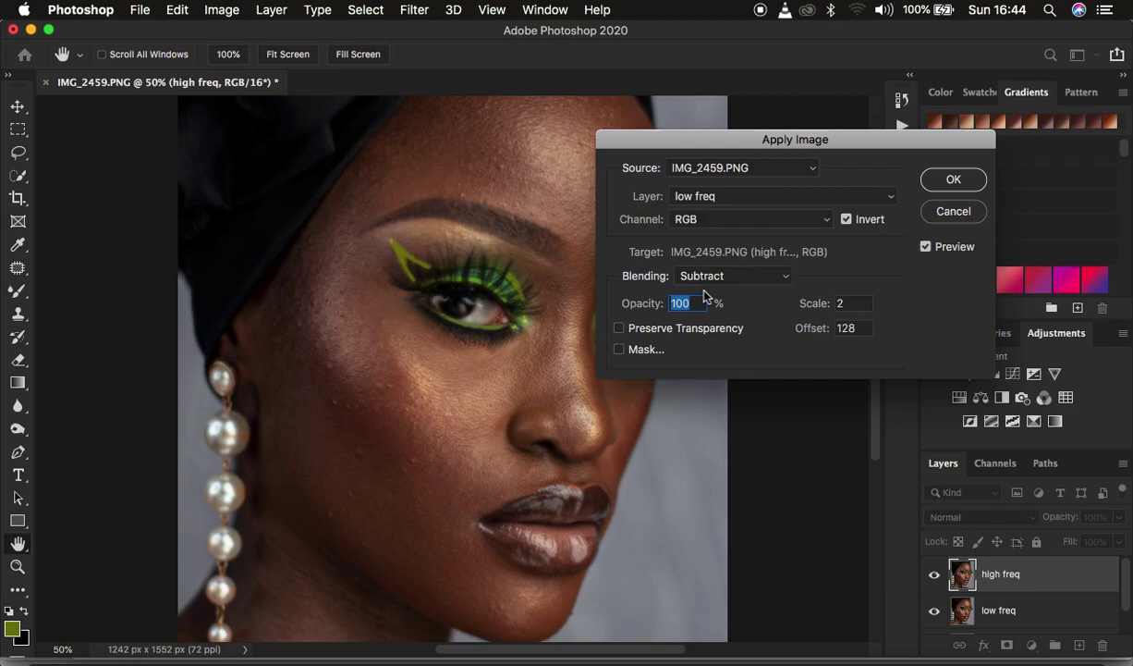
pyautogui.click(689, 196)
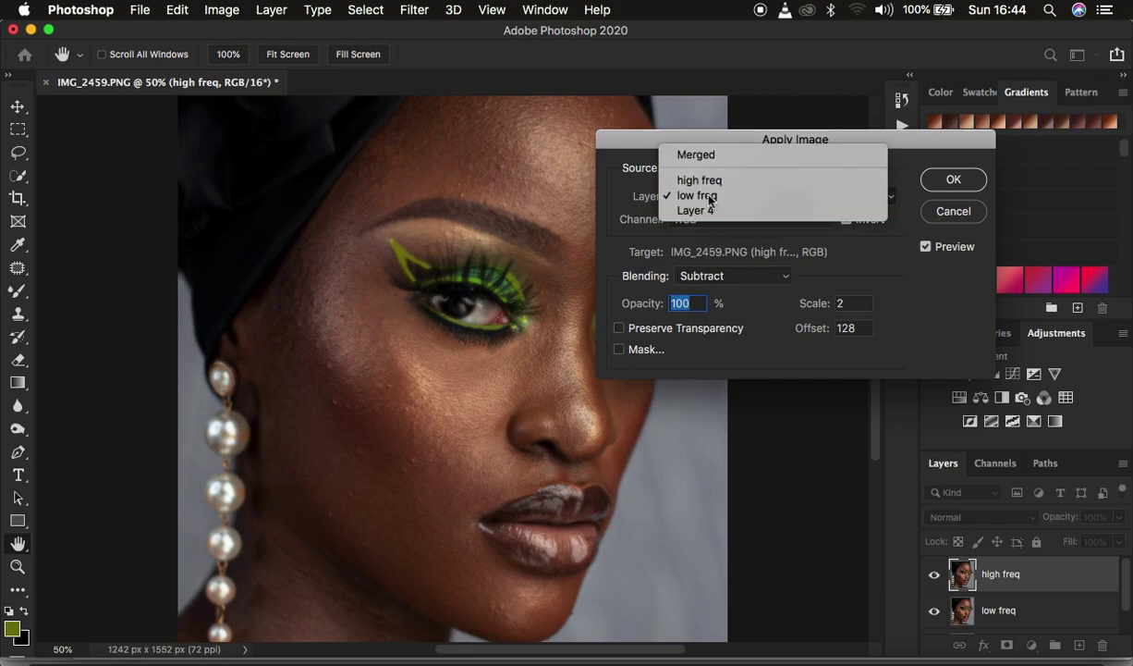
pyautogui.click(709, 198)
pyautogui.click(717, 219)
pyautogui.click(711, 220)
pyautogui.click(847, 219)
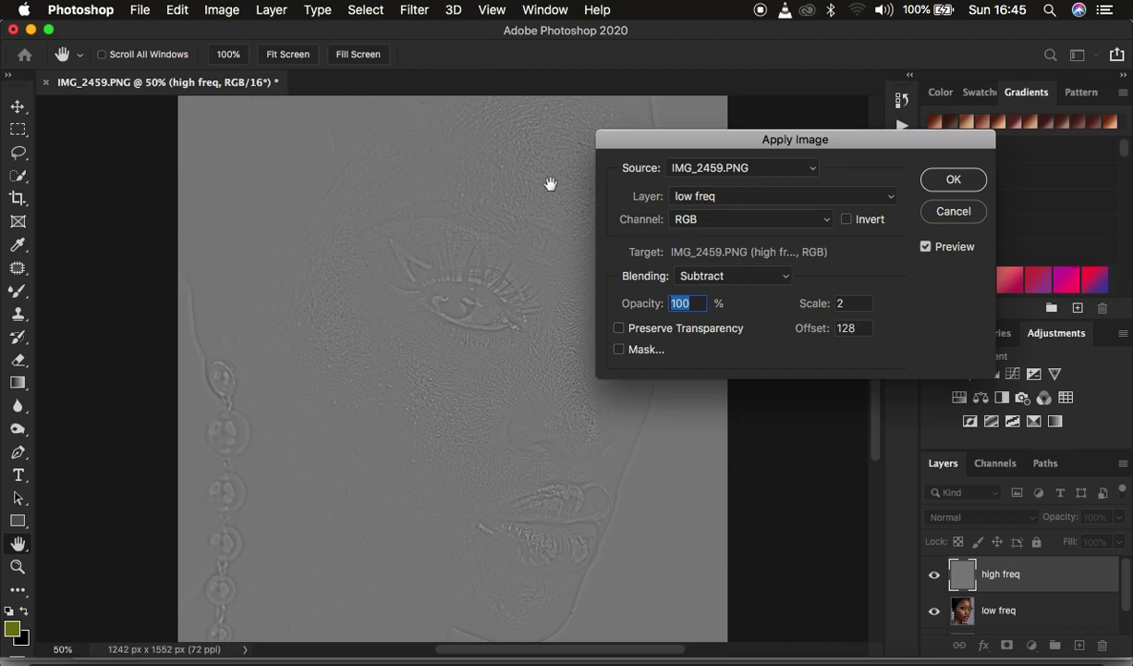
pyautogui.click(708, 275)
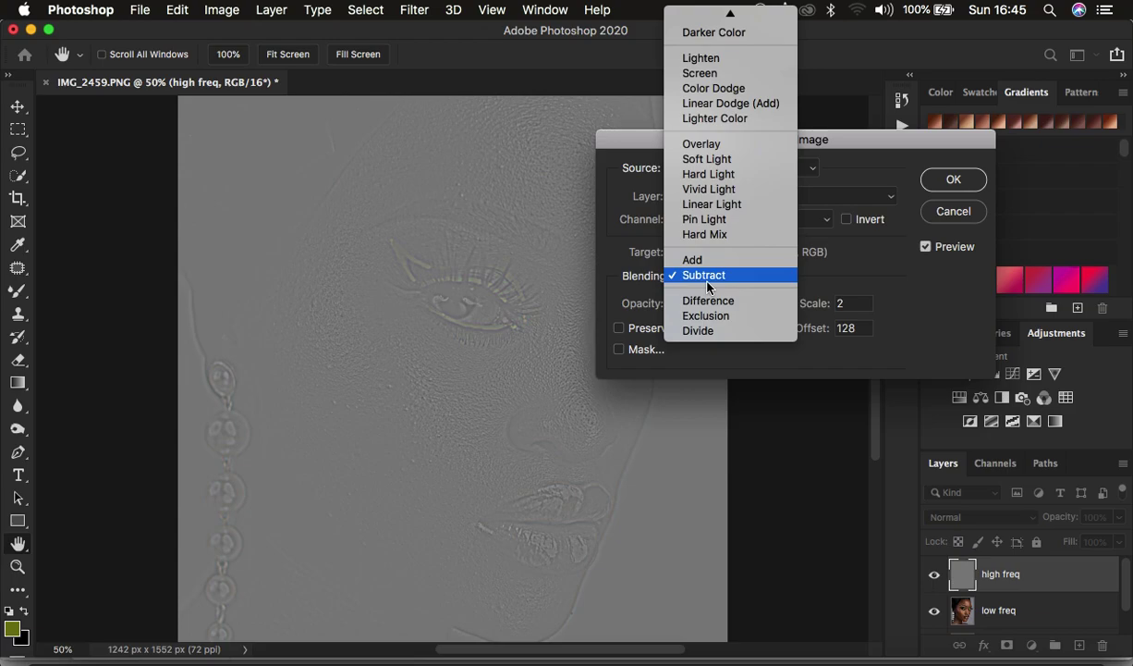
pyautogui.click(707, 260)
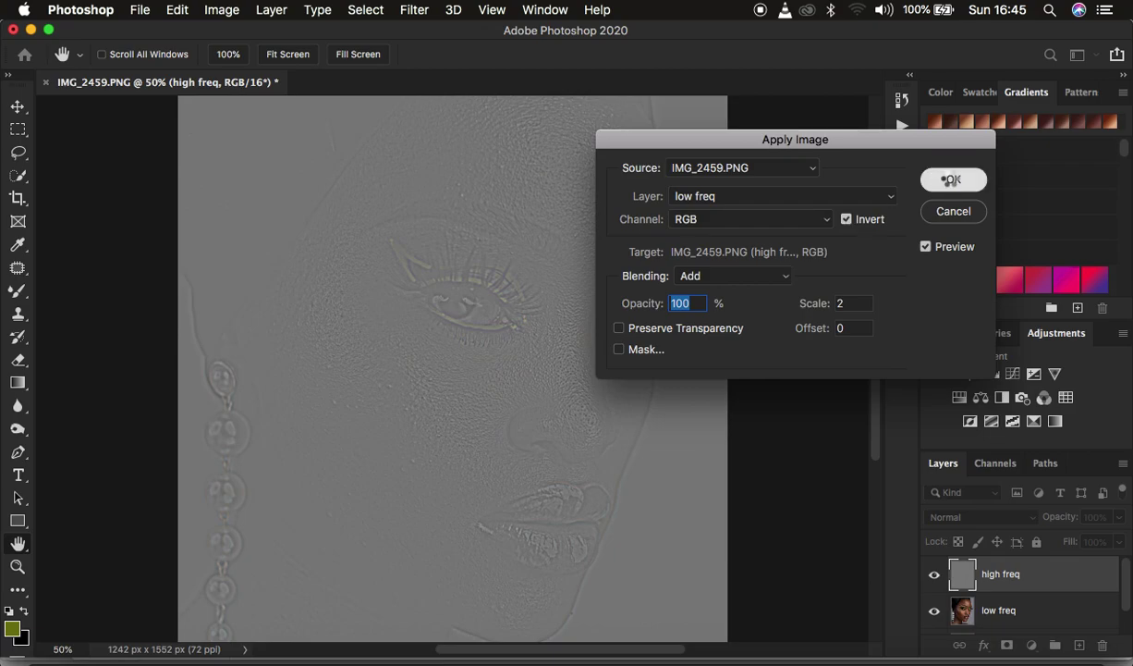
pyautogui.click(954, 178)
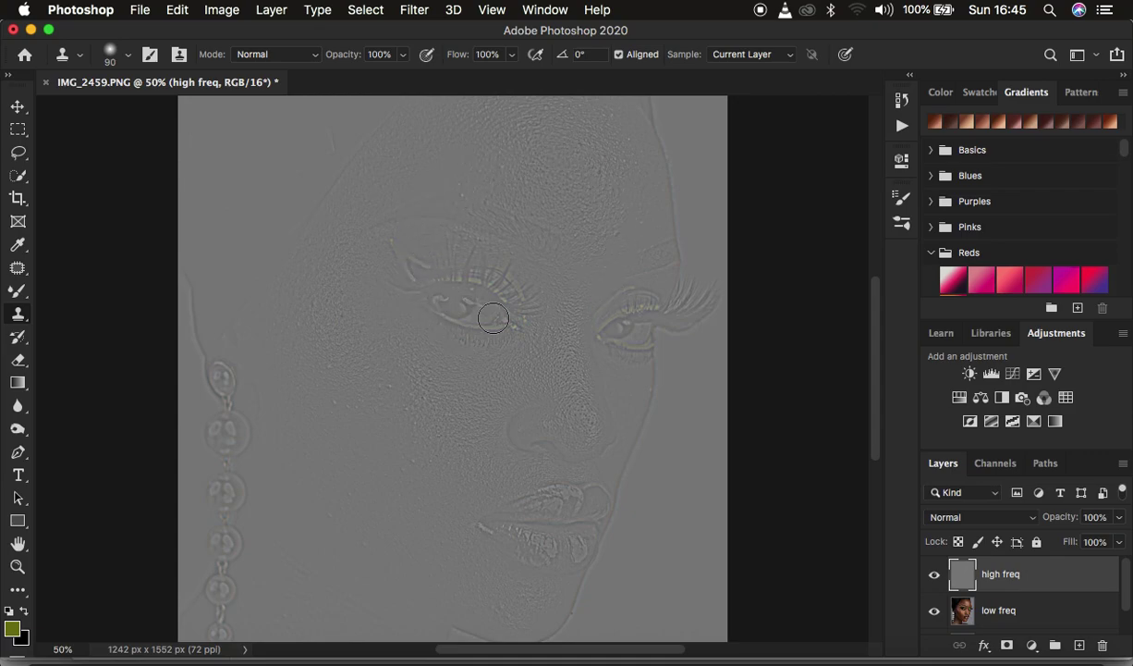
# - Set the high freq layer's blend mode to Linear Light and zoom out to the whole portrait
pyautogui.click(958, 519)
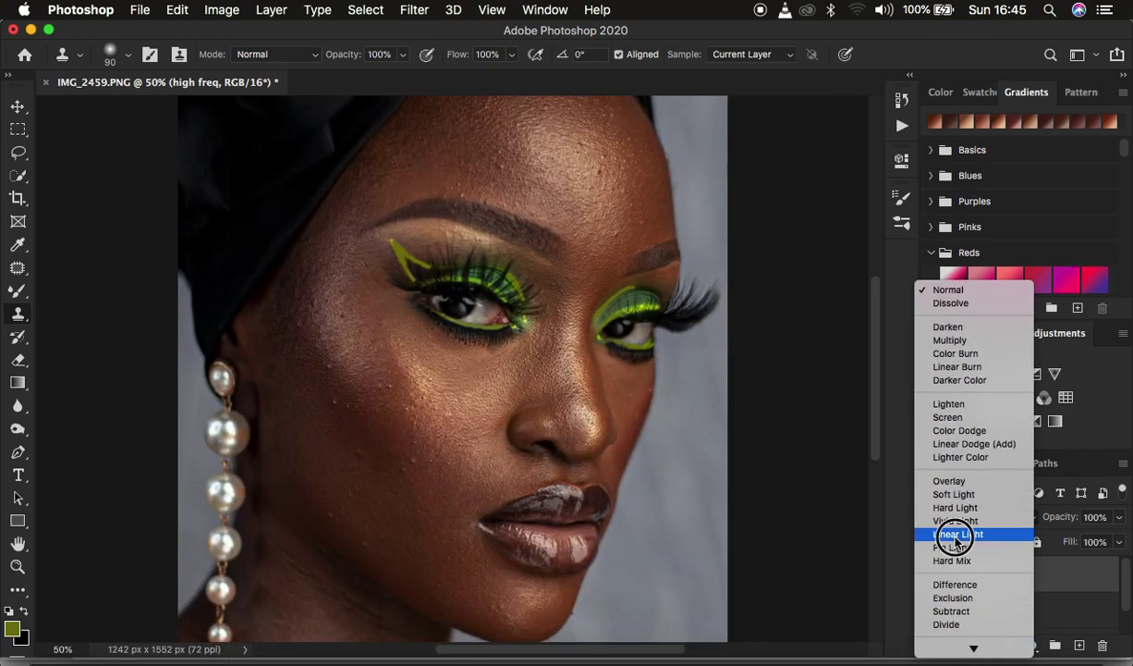
pyautogui.click(956, 535)
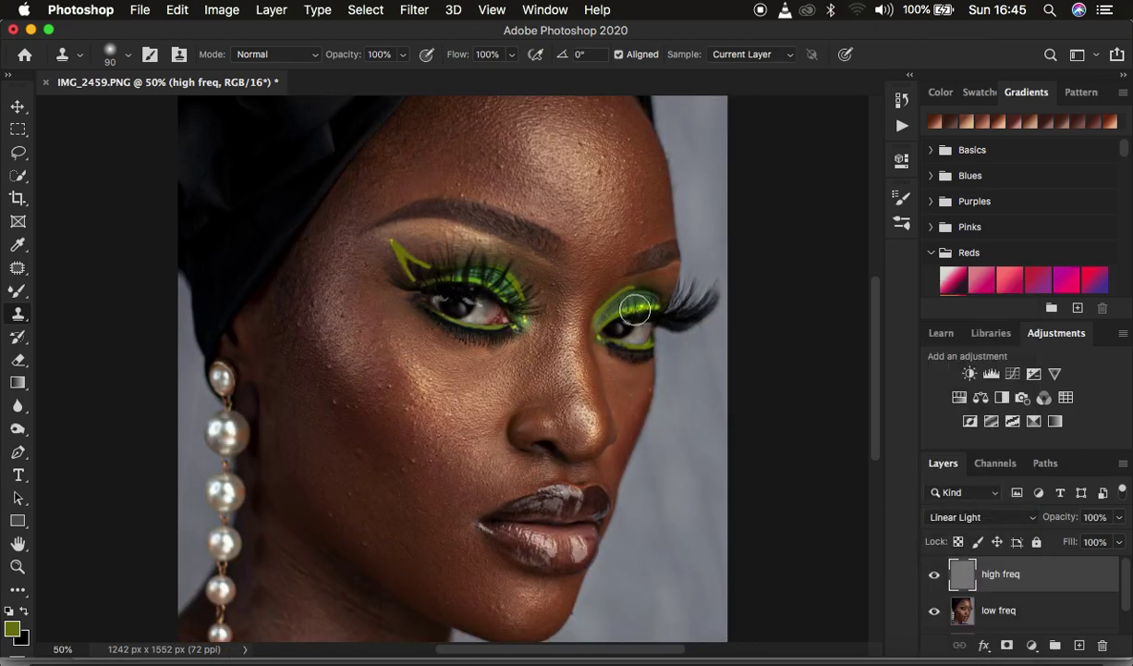
pyautogui.press('super+minus')
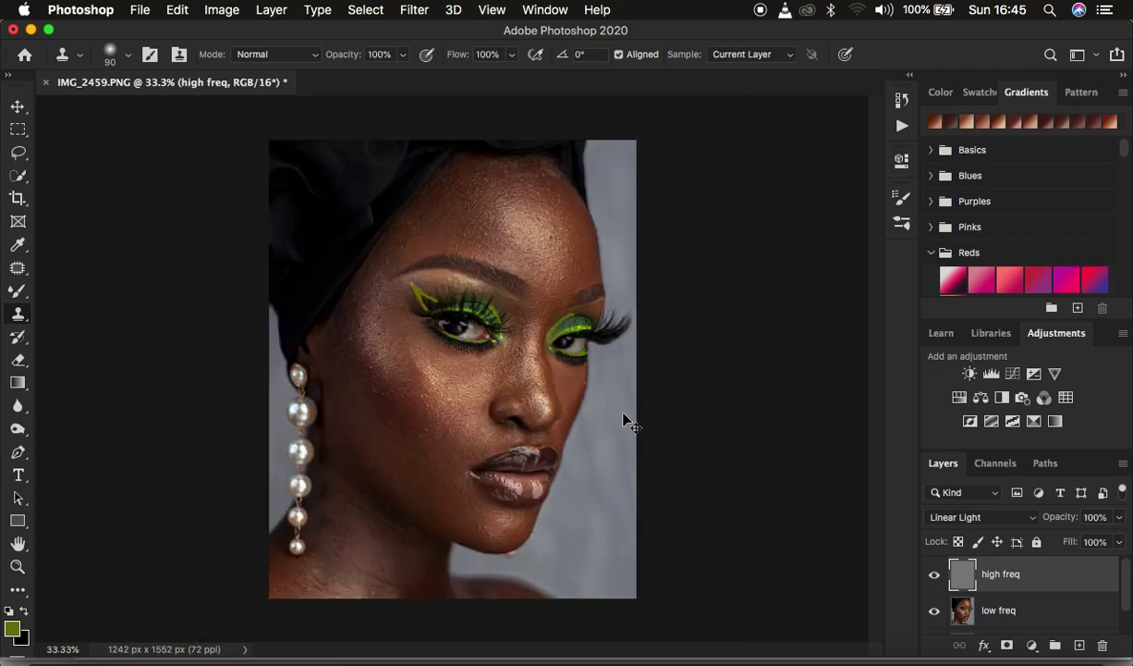
# - Put the high freq and low freq layers together into a new group
pyautogui.keyDown('shift'); pyautogui.click(1037, 608); pyautogui.keyUp('shift')
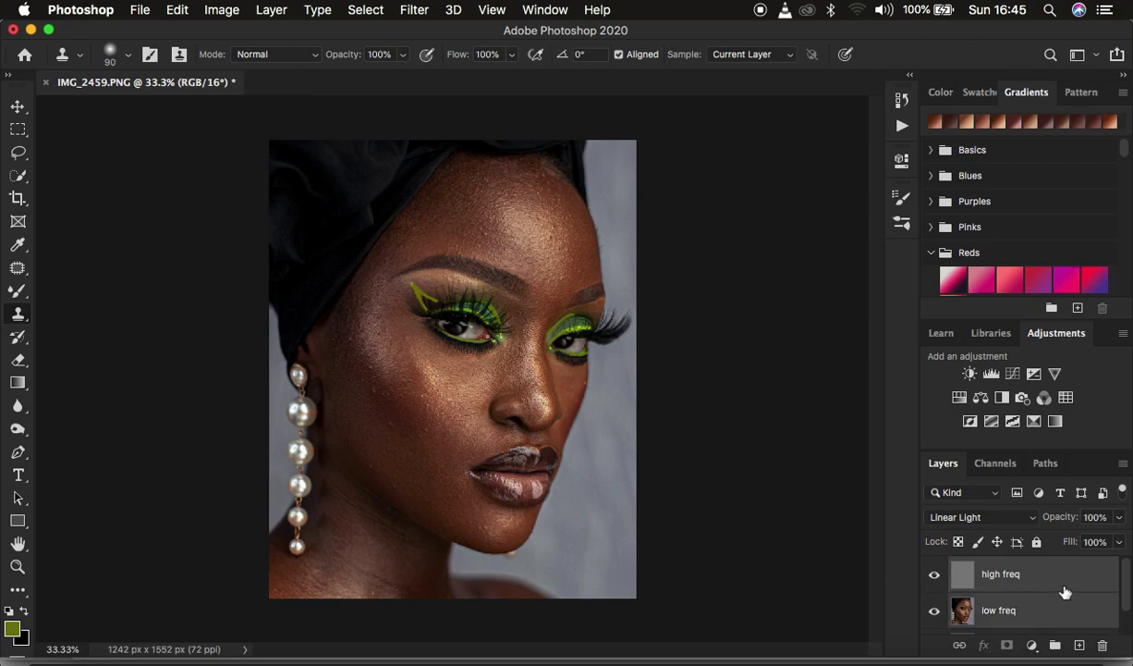
pyautogui.click(1069, 588)
pyautogui.moveTo(1068, 588); pyautogui.dragTo(1056, 645)
# - Rename the group freq sep and toggle it and Layer 4 to compare before and after
pyautogui.doubleClick(998, 568)
pyautogui.write('freq sep')
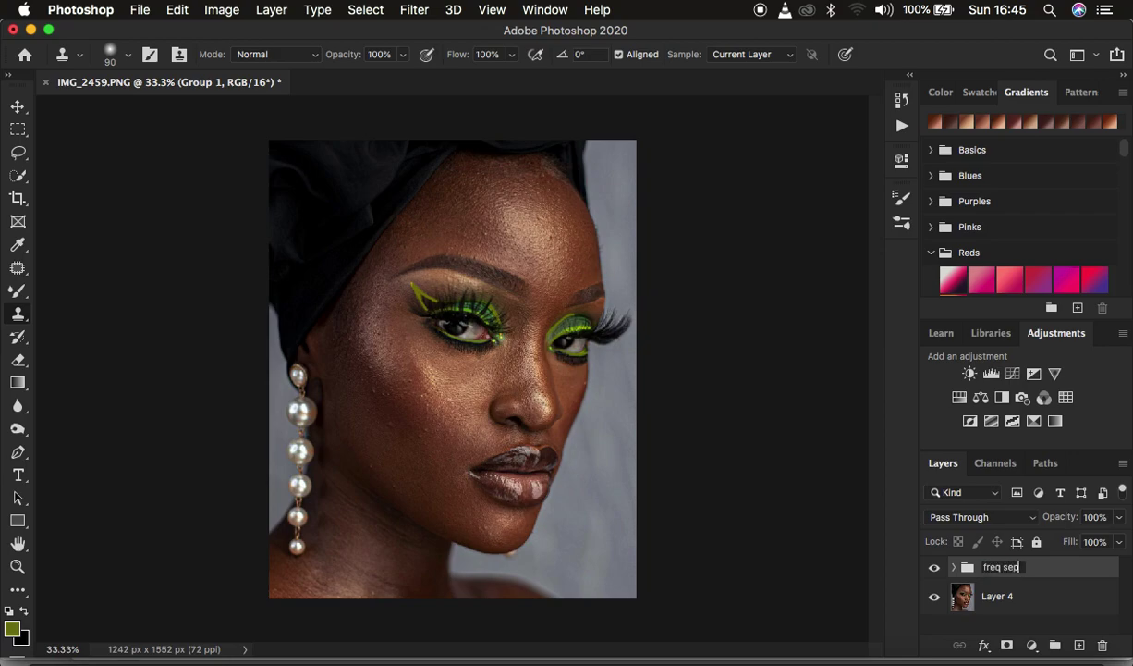
pyautogui.press('Return')
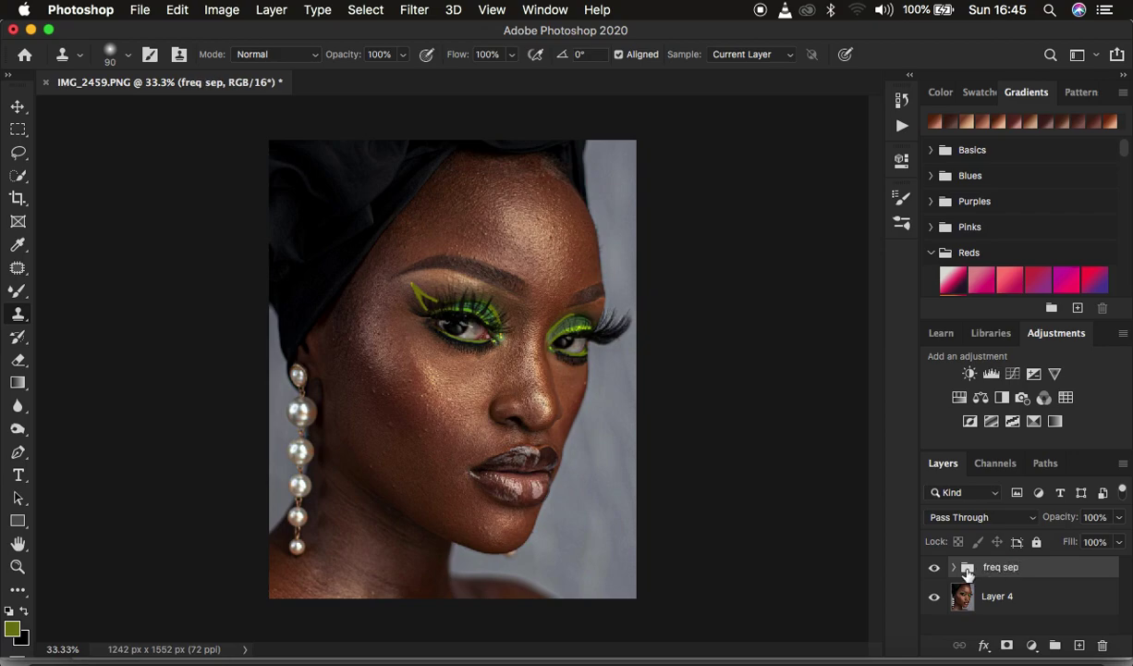
pyautogui.click(933, 568)
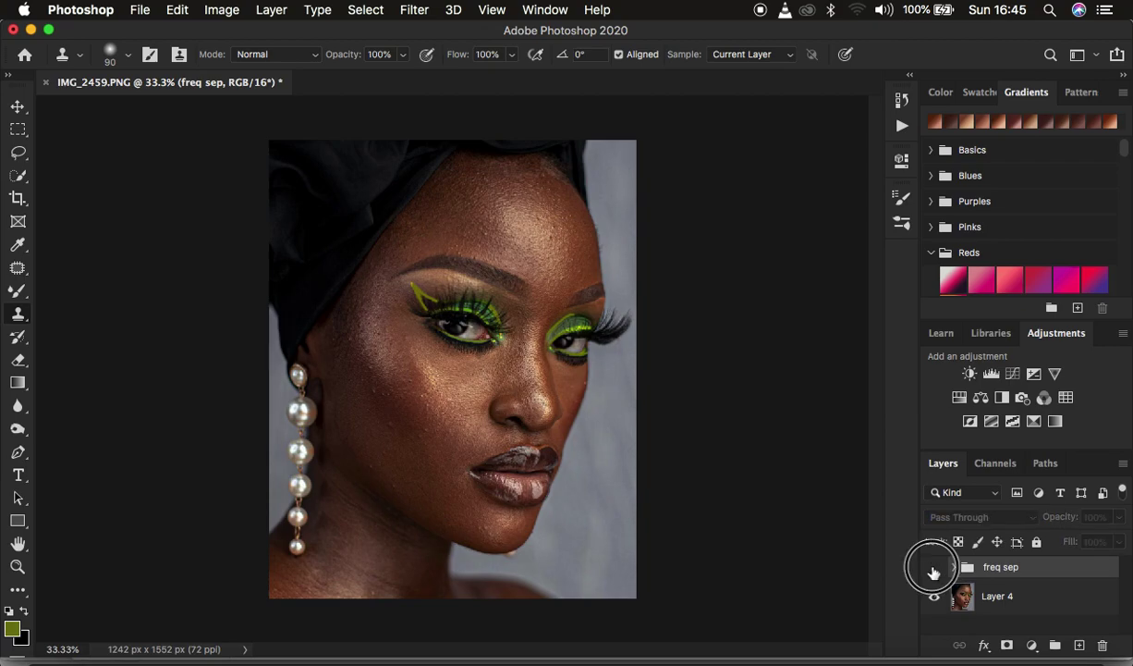
pyautogui.click(934, 571)
pyautogui.click(934, 599)
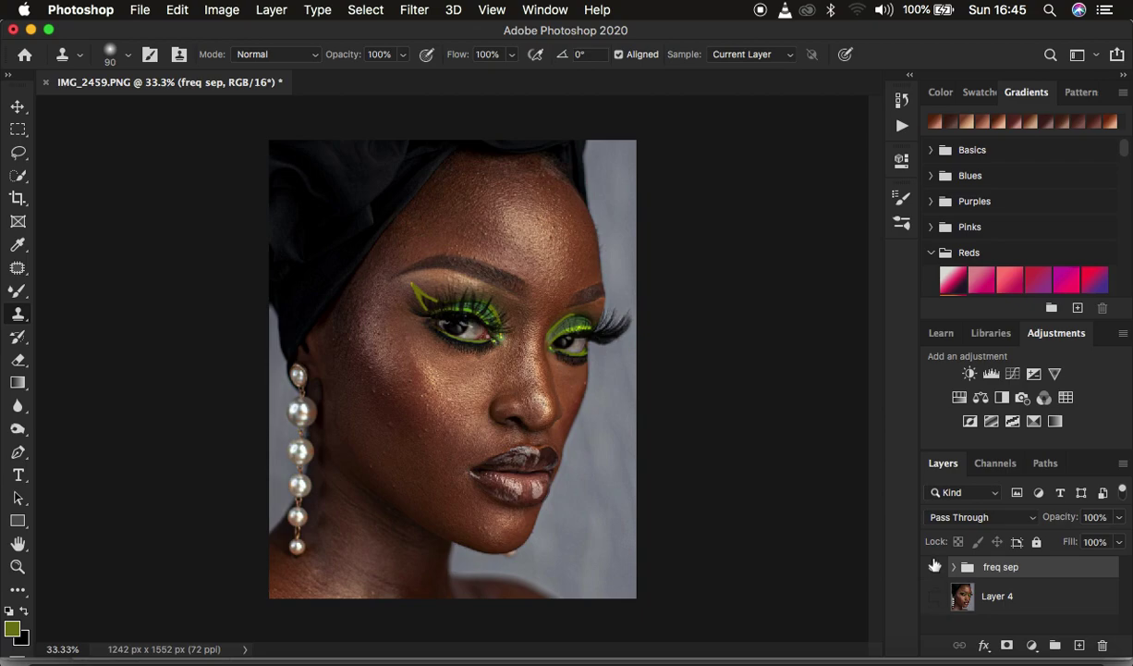
pyautogui.click(934, 598)
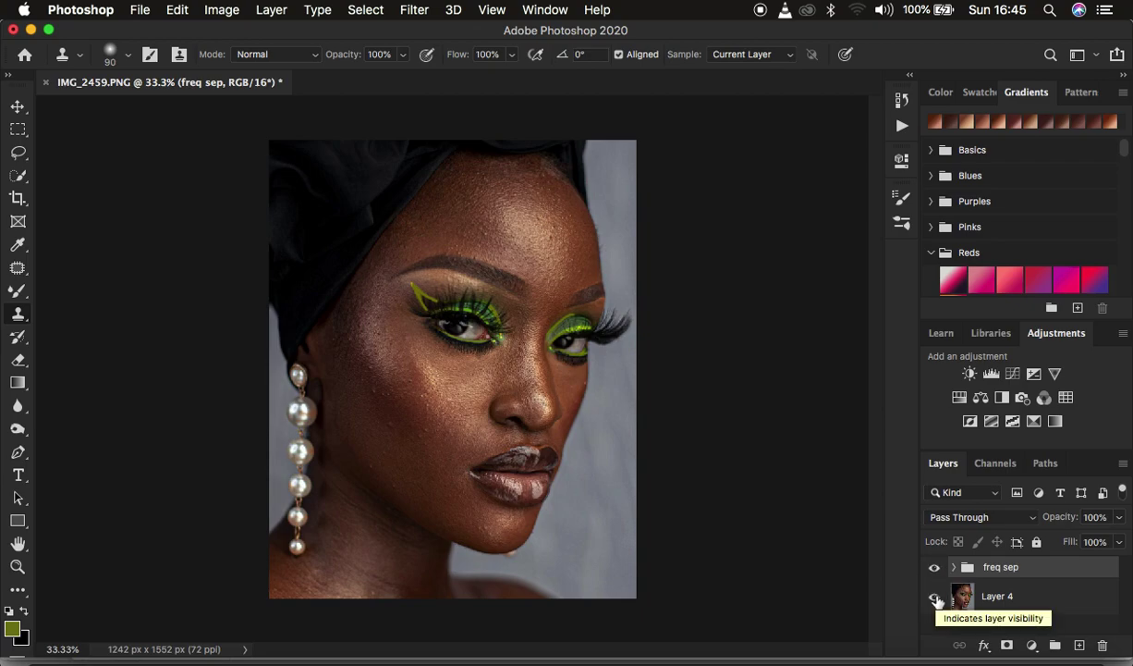
# - Expand the freq sep group and select its low freq layer
pyautogui.click(955, 567)
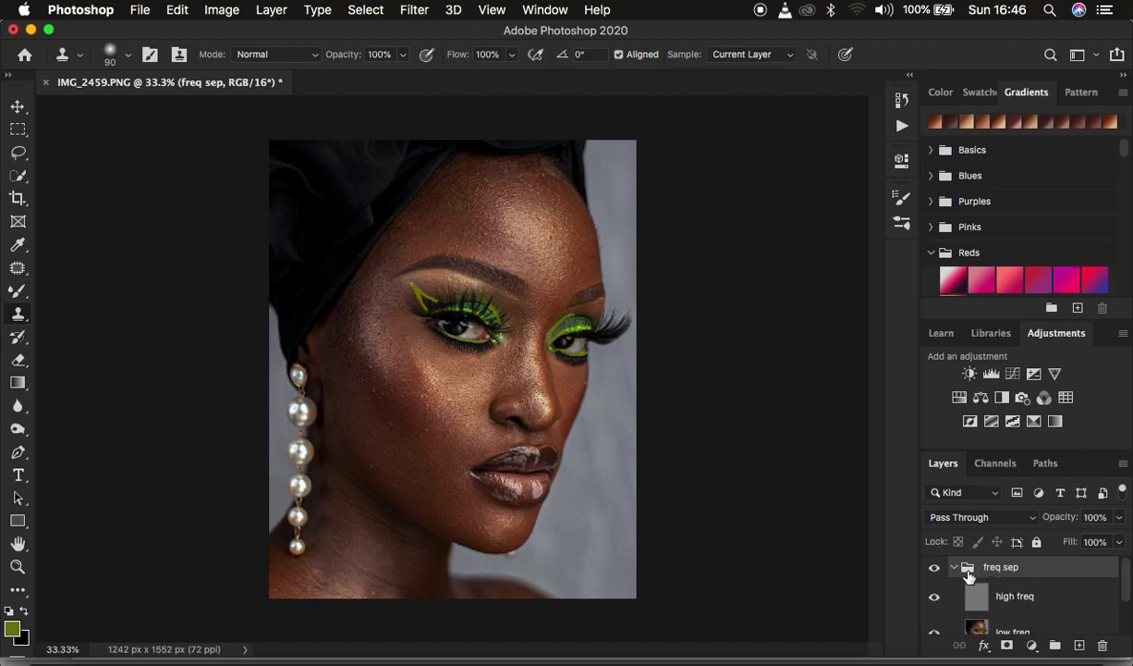
pyautogui.scroll(-2, 1041, 601)
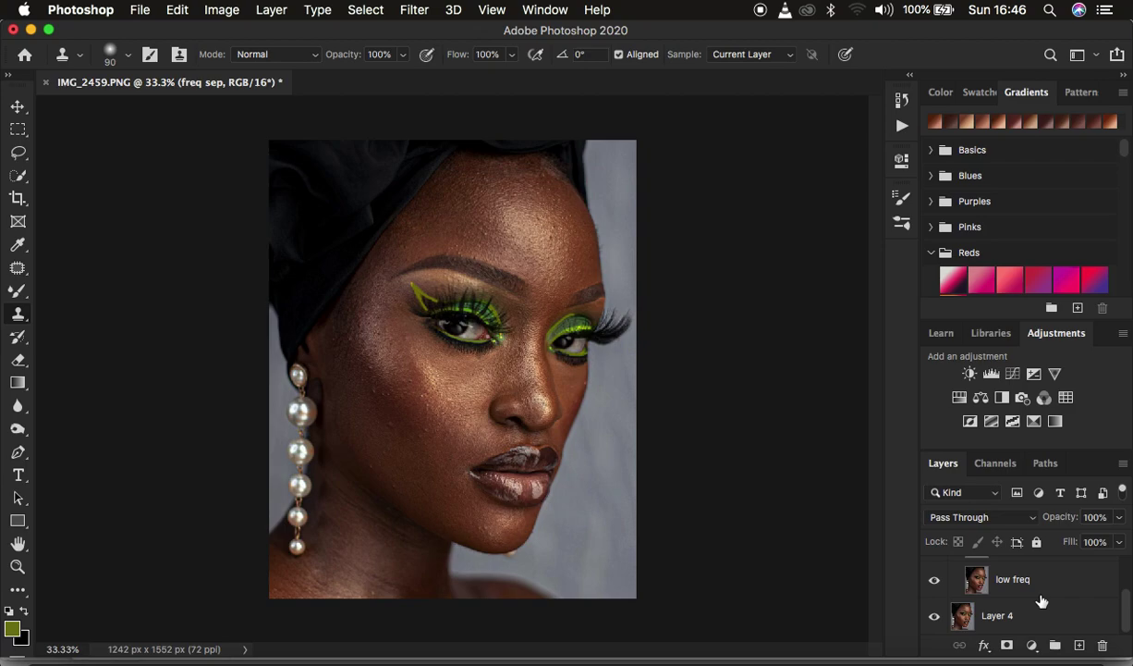
pyautogui.click(985, 580)
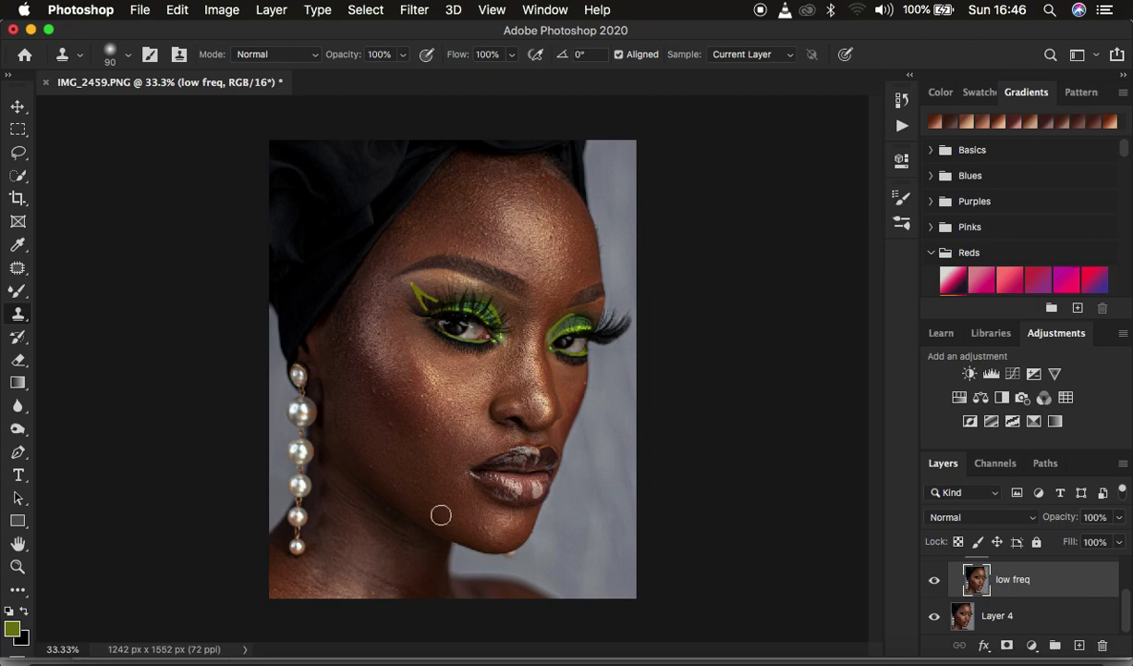
# - Switch to the Mixer Brush Tool and check its 125 px, 0% hardness tip
pyautogui.click(18, 292)
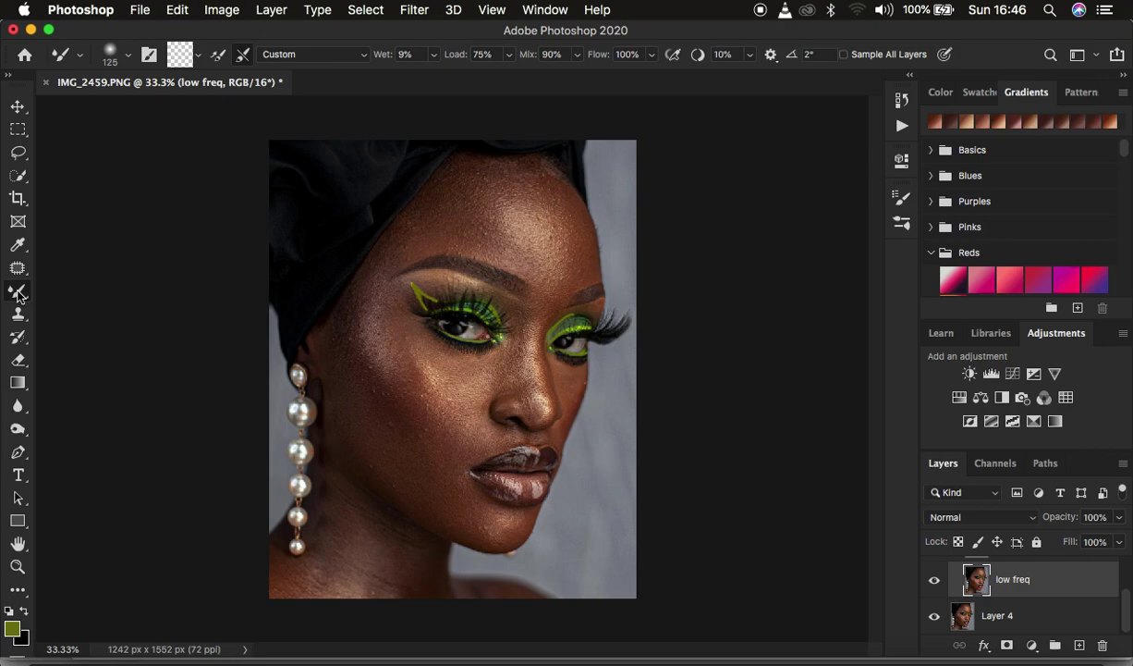
pyautogui.rightClick(18, 292)
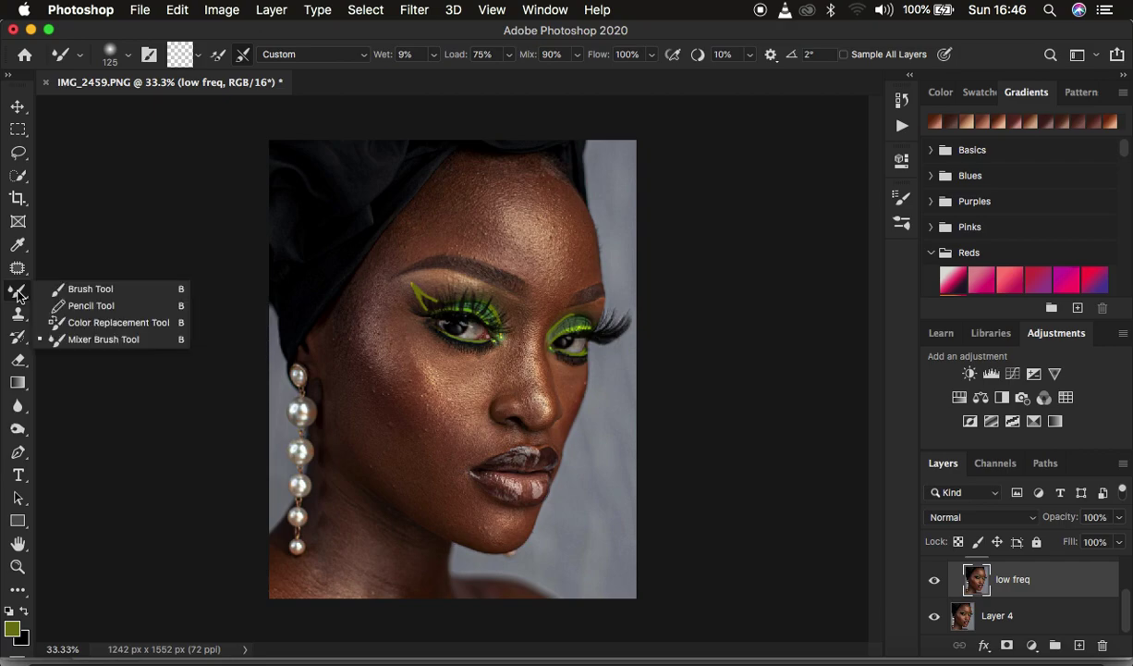
pyautogui.click(86, 339)
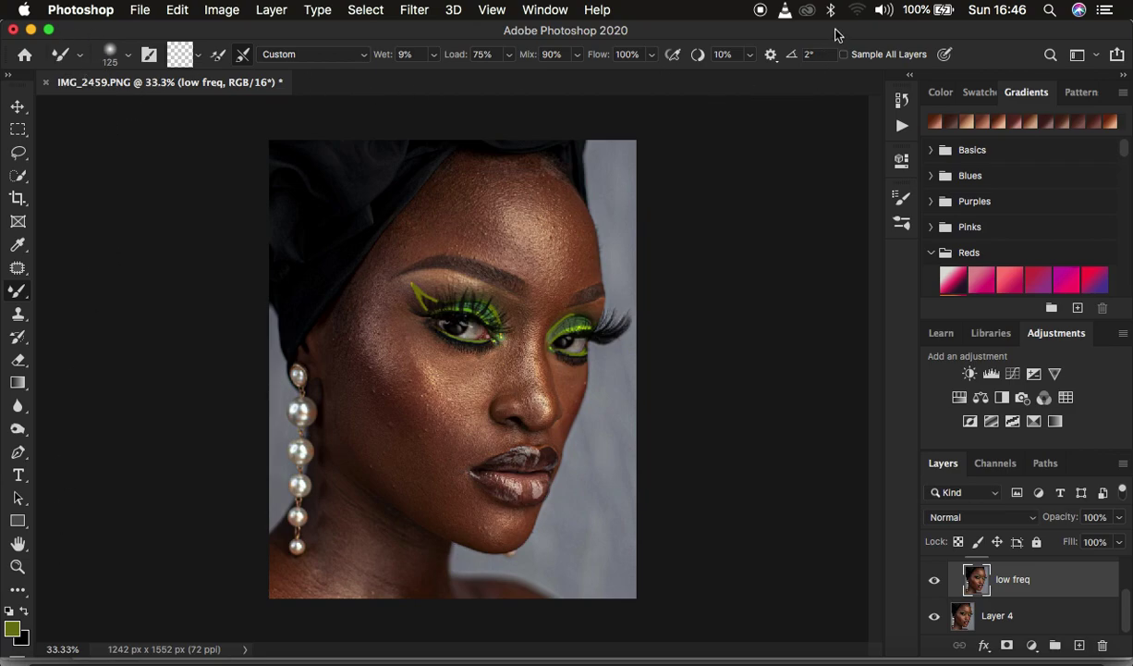
pyautogui.click(127, 57)
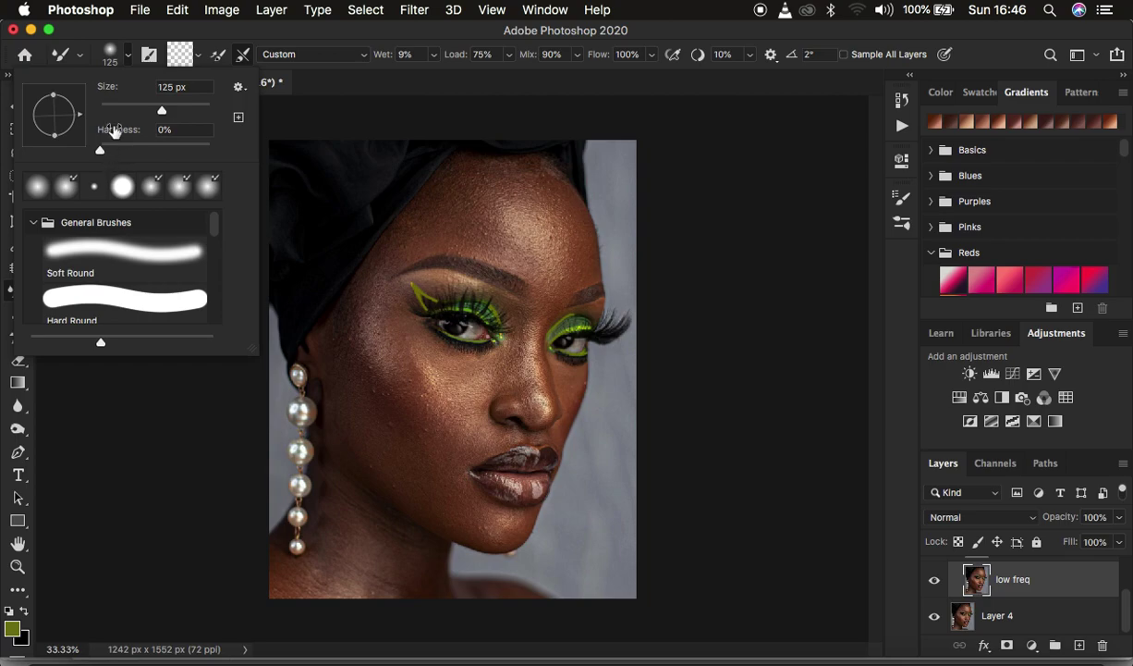
# - Clean the mixer brush and enable Clean after each stroke
pyautogui.click(118, 57)
pyautogui.click(199, 57)
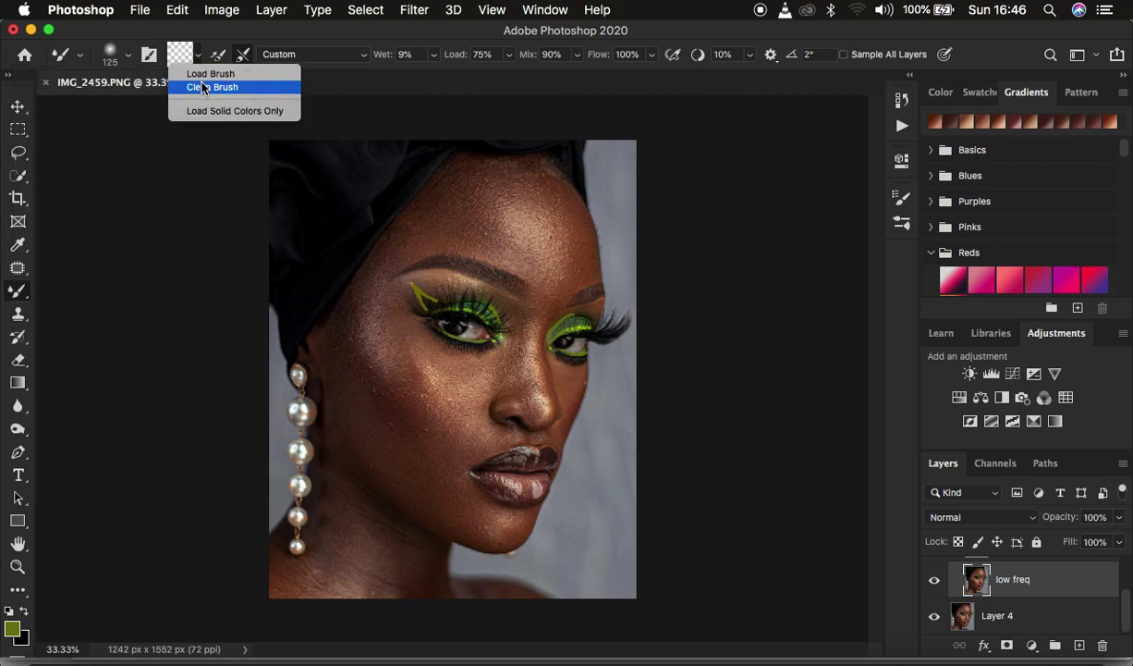
pyautogui.click(211, 87)
pyautogui.click(242, 54)
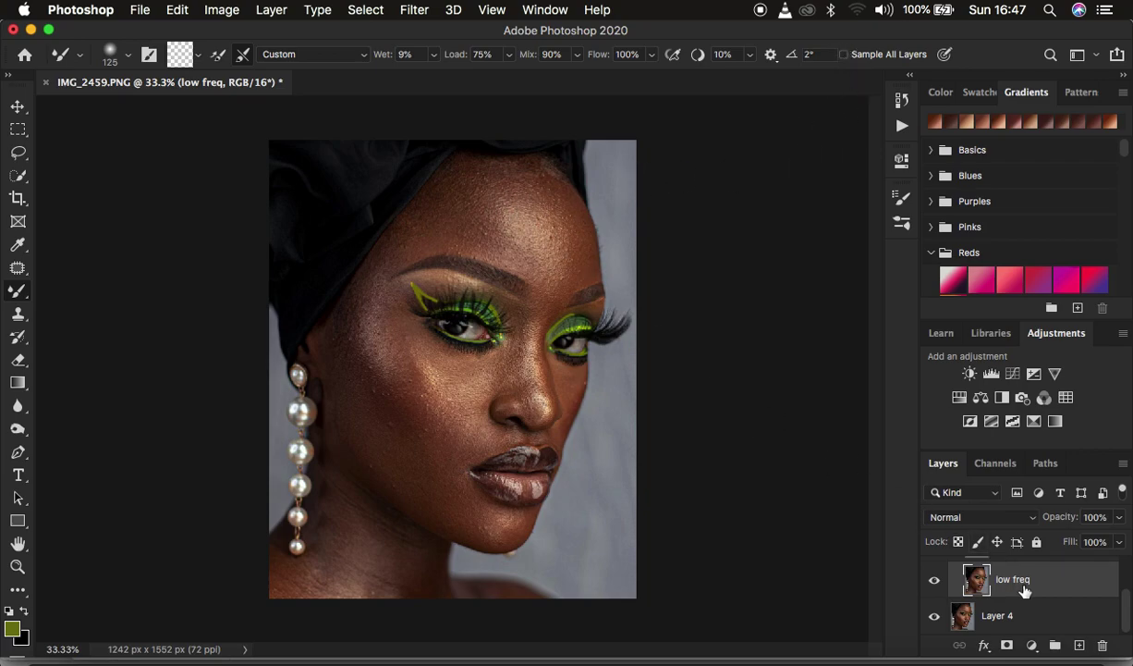
# - Hide the high freq layer in the freq sep group so only the smooth low-frequency colours show
pyautogui.scroll(2, 1024, 590)
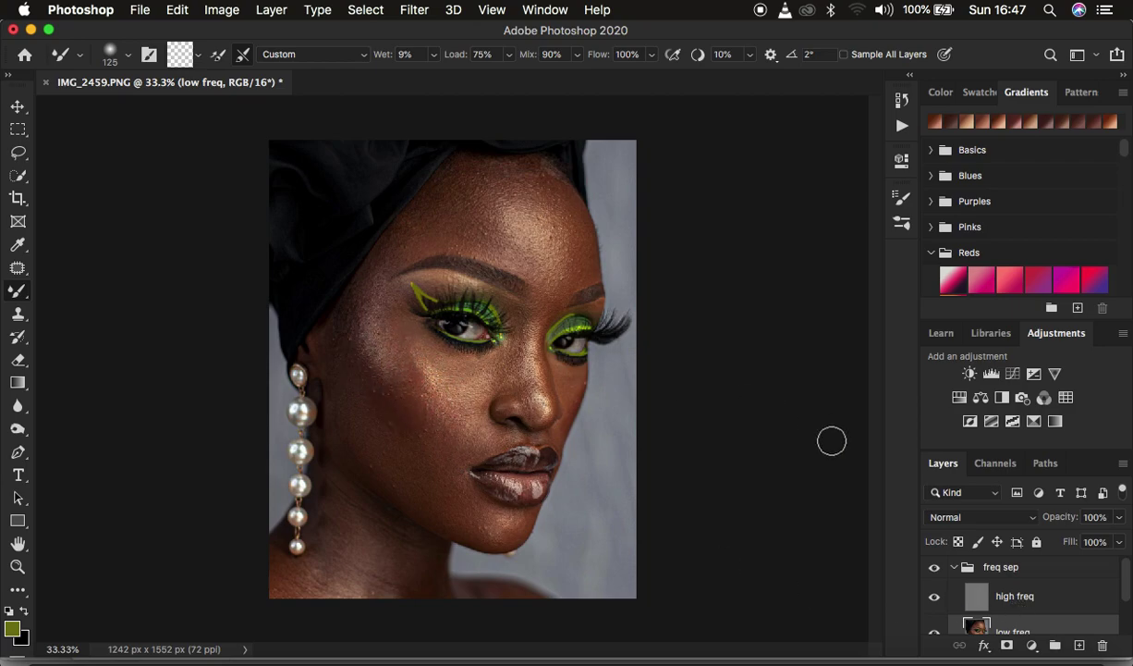
pyautogui.scroll(-2, 1014, 612)
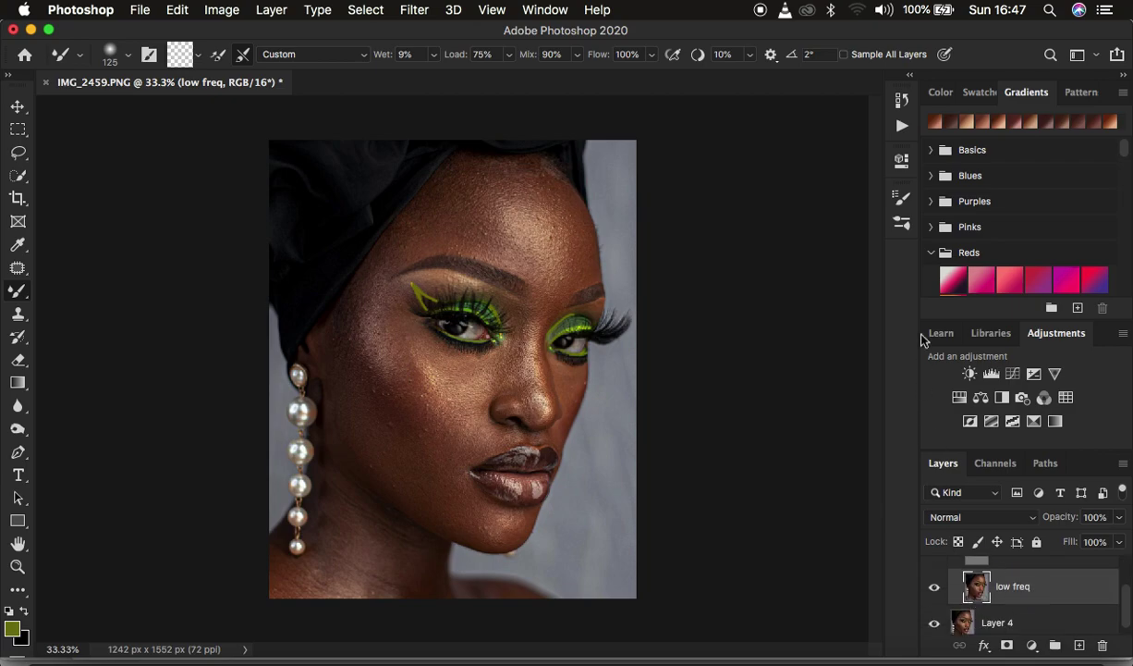
pyautogui.scroll(2, 1039, 611)
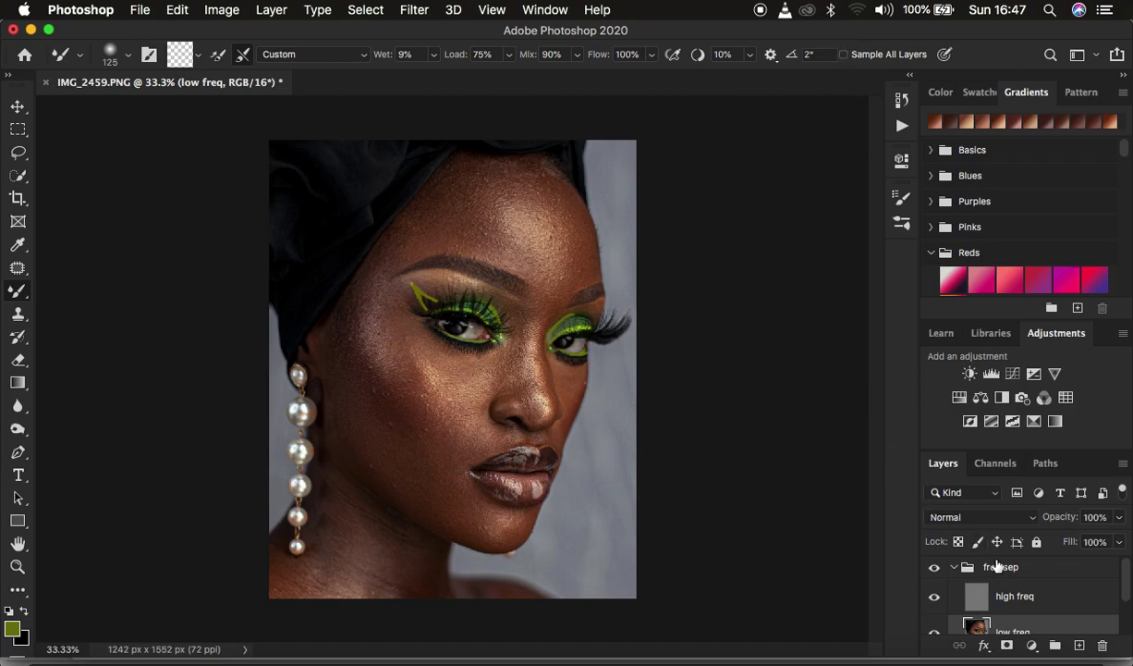
pyautogui.click(934, 595)
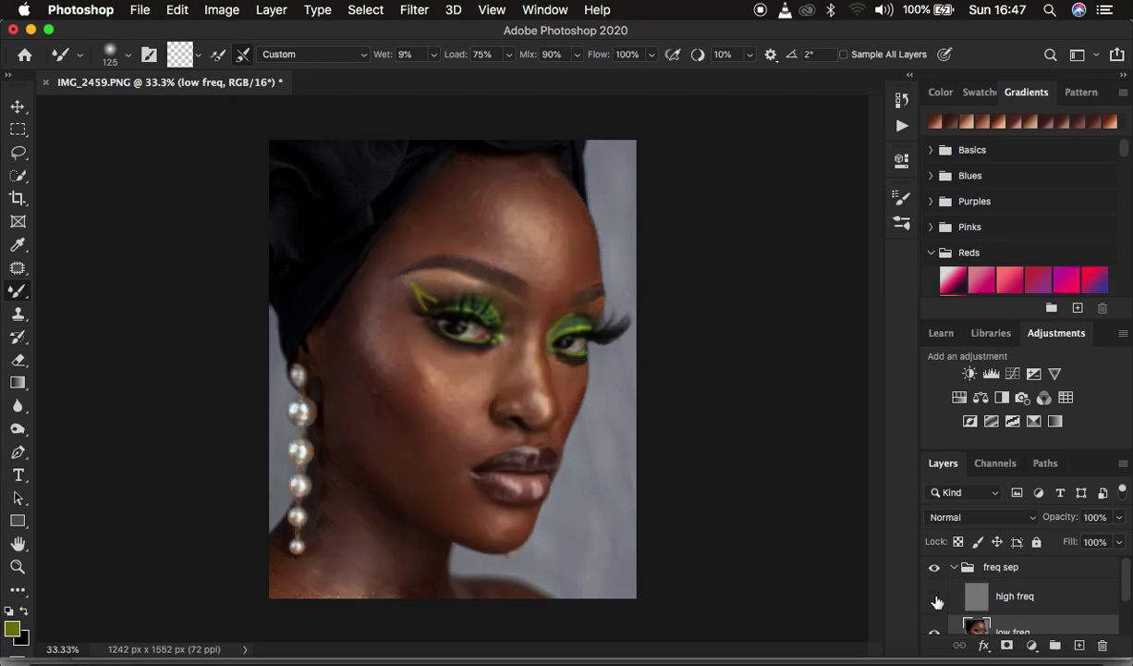
pyautogui.scroll(-1, 1050, 612)
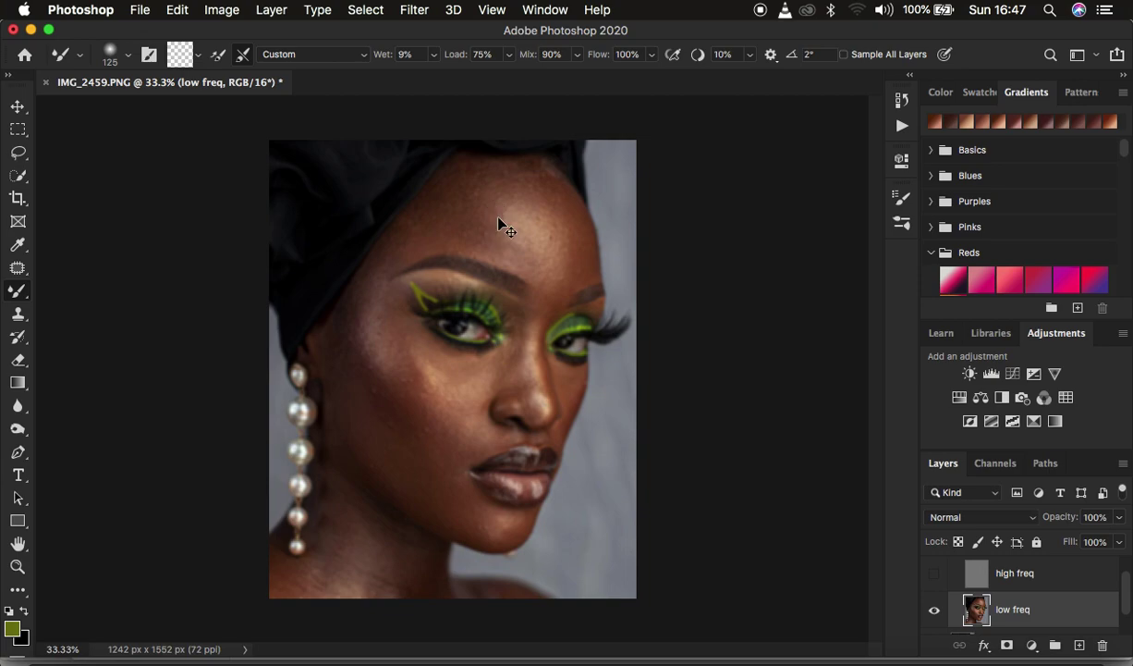
# - Smooth the cheek skin tones on low freq with a mixer brush stroke, then zoom out to 33.3%
pyautogui.press('super+equal')
pyautogui.press('super+equal')
pyautogui.press('super+equal')
pyautogui.press('super+equal')
pyautogui.press('super+equal')
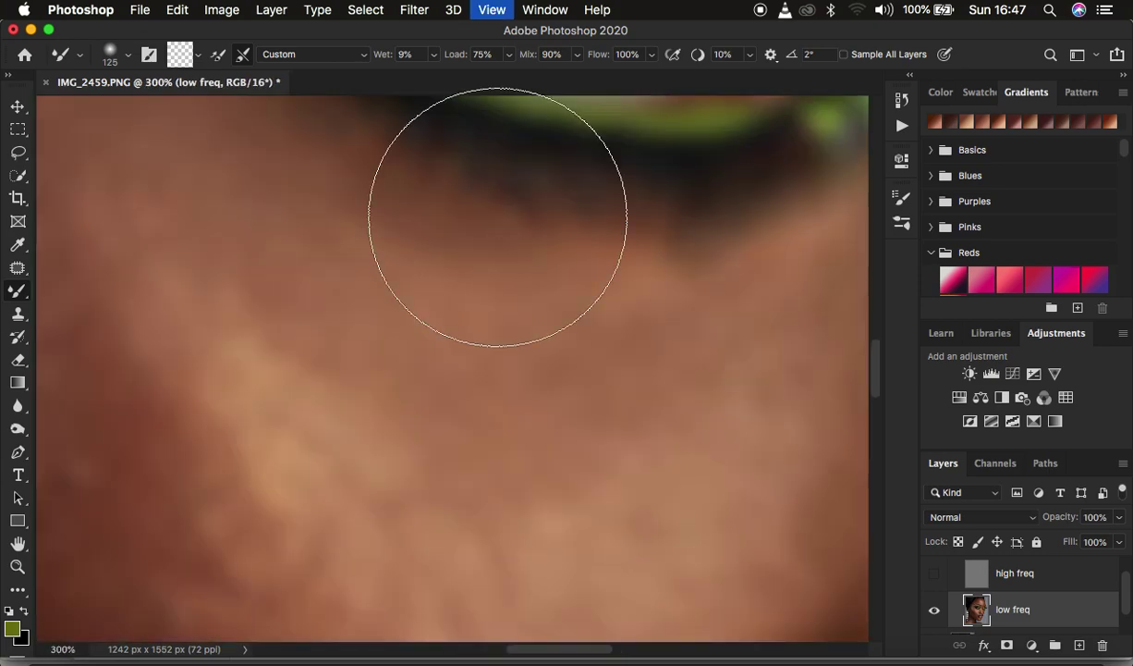
pyautogui.moveTo(249, 260)
pyautogui.mouseDown()
pyautogui.moveTo(257, 340)
pyautogui.moveTo(391, 355)
pyautogui.moveTo(364, 415)
pyautogui.moveTo(264, 290)
pyautogui.moveTo(388, 378)
pyautogui.moveTo(322, 343)
pyautogui.moveTo(360, 422)
pyautogui.moveTo(230, 304)
pyautogui.moveTo(296, 305)
pyautogui.moveTo(405, 369)
pyautogui.moveTo(403, 407)
pyautogui.moveTo(341, 375)
pyautogui.moveTo(493, 422)
pyautogui.mouseUp()
pyautogui.press('super+minus')
pyautogui.press('super+minus')
pyautogui.press('super+minus')
pyautogui.press('super+minus')
pyautogui.press('super+minus')
pyautogui.press('super+minus')
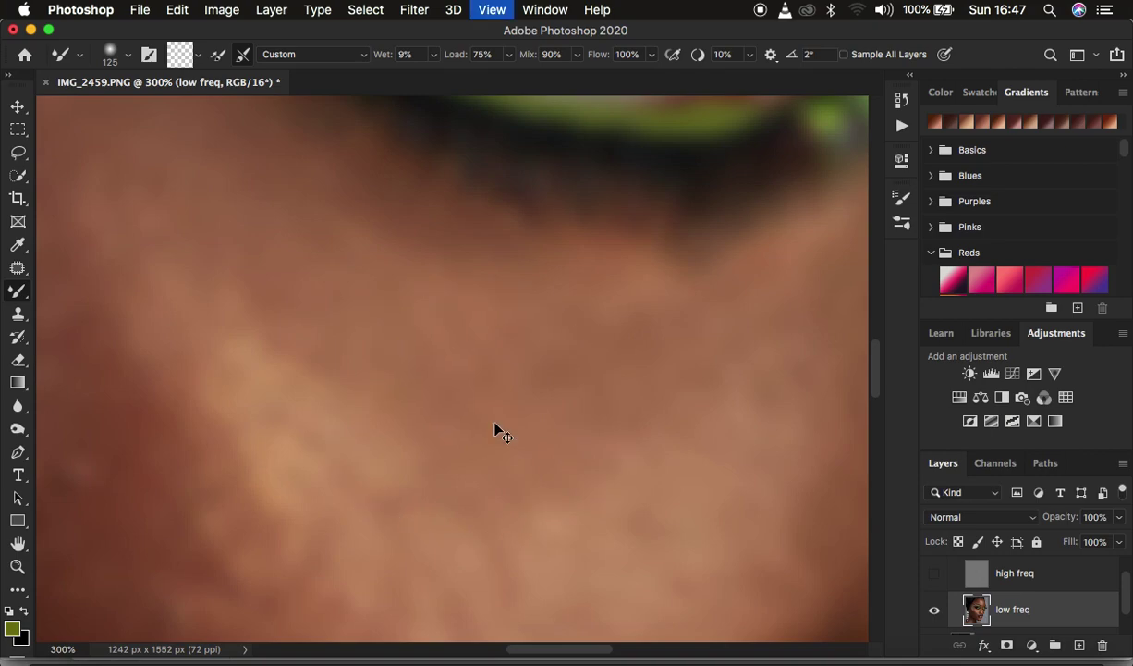
pyautogui.press('super+minus')
pyautogui.press('super+plus')
pyautogui.press('super+plus')
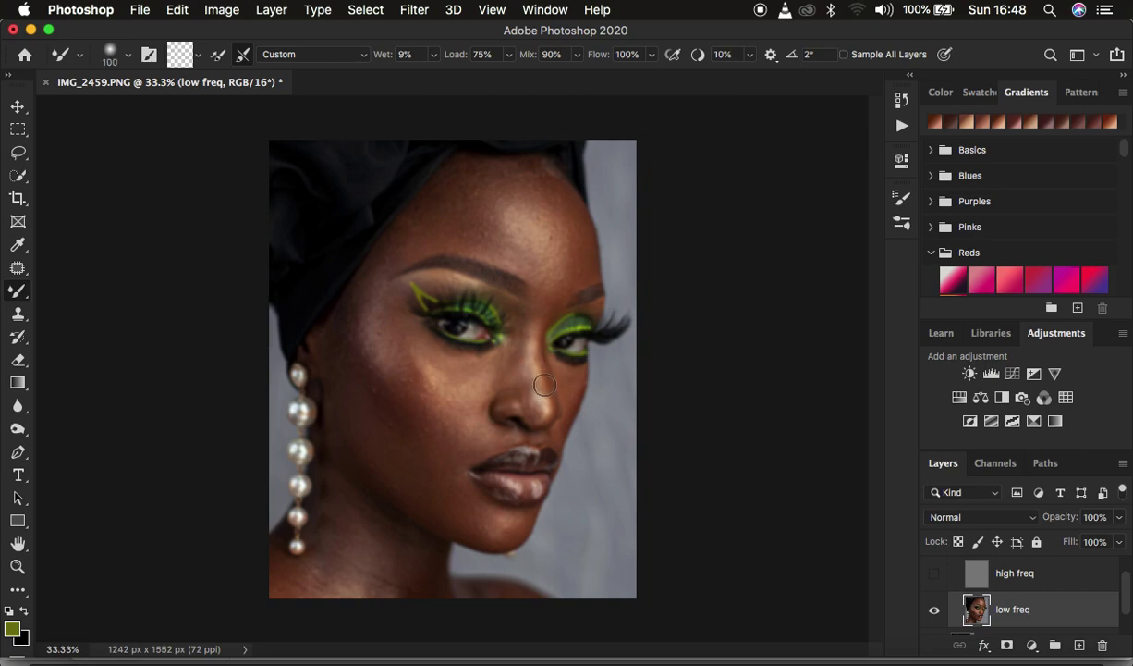
# - Enlarge the Mixer Brush to 250 px with precise aiming and blend the forehead skin tones
pyautogui.press(']')
pyautogui.press('capslock')
pyautogui.press('capslock')
pyautogui.moveTo(465, 217)
pyautogui.mouseDown()
pyautogui.moveTo(497, 216)
pyautogui.moveTo(493, 194)
pyautogui.moveTo(475, 193)
pyautogui.moveTo(487, 227)
pyautogui.moveTo(497, 226)
pyautogui.moveTo(481, 192)
pyautogui.moveTo(476, 223)
pyautogui.mouseUp()
pyautogui.moveTo(476, 223)
pyautogui.mouseDown()
pyautogui.moveTo(490, 184)
pyautogui.moveTo(468, 204)
pyautogui.moveTo(502, 241)
pyautogui.moveTo(492, 182)
pyautogui.moveTo(457, 210)
pyautogui.moveTo(490, 230)
pyautogui.moveTo(467, 219)
pyautogui.moveTo(473, 232)
pyautogui.moveTo(541, 230)
pyautogui.moveTo(486, 215)
pyautogui.moveTo(499, 192)
pyautogui.moveTo(533, 207)
pyautogui.moveTo(515, 251)
pyautogui.moveTo(478, 201)
pyautogui.moveTo(517, 176)
pyautogui.moveTo(549, 227)
pyautogui.mouseUp()
pyautogui.moveTo(548, 226)
pyautogui.mouseDown()
pyautogui.moveTo(474, 168)
pyautogui.moveTo(556, 181)
pyautogui.moveTo(563, 252)
pyautogui.moveTo(555, 209)
pyautogui.moveTo(572, 266)
pyautogui.mouseUp()
pyautogui.moveTo(573, 266)
pyautogui.mouseDown()
pyautogui.moveTo(545, 231)
pyautogui.moveTo(506, 223)
pyautogui.moveTo(537, 228)
pyautogui.mouseUp()
pyautogui.moveTo(537, 228)
pyautogui.mouseDown()
pyautogui.moveTo(480, 197)
pyautogui.moveTo(486, 241)
pyautogui.mouseUp()
# - Shrink the Mixer Brush to 175 px and smooth the upper forehead further
pyautogui.press('[')
pyautogui.moveTo(504, 190)
pyautogui.mouseDown()
pyautogui.moveTo(562, 272)
pyautogui.moveTo(518, 180)
pyautogui.moveTo(562, 209)
pyautogui.moveTo(562, 222)
pyautogui.moveTo(521, 183)
pyautogui.moveTo(561, 242)
pyautogui.mouseUp()
pyautogui.moveTo(538, 183)
pyautogui.mouseDown()
pyautogui.moveTo(566, 228)
pyautogui.moveTo(563, 258)
pyautogui.moveTo(574, 235)
pyautogui.moveTo(567, 255)
pyautogui.moveTo(551, 195)
pyautogui.moveTo(523, 177)
pyautogui.moveTo(552, 195)
pyautogui.moveTo(572, 240)
pyautogui.moveTo(565, 282)
pyautogui.moveTo(556, 202)
pyautogui.moveTo(531, 189)
pyautogui.mouseUp()
# - Keep blending the forehead tones with the Mixer Brush, toward the hairline and the brow
pyautogui.moveTo(541, 178)
pyautogui.mouseDown()
pyautogui.moveTo(573, 267)
pyautogui.moveTo(563, 215)
pyautogui.moveTo(494, 159)
pyautogui.mouseUp()
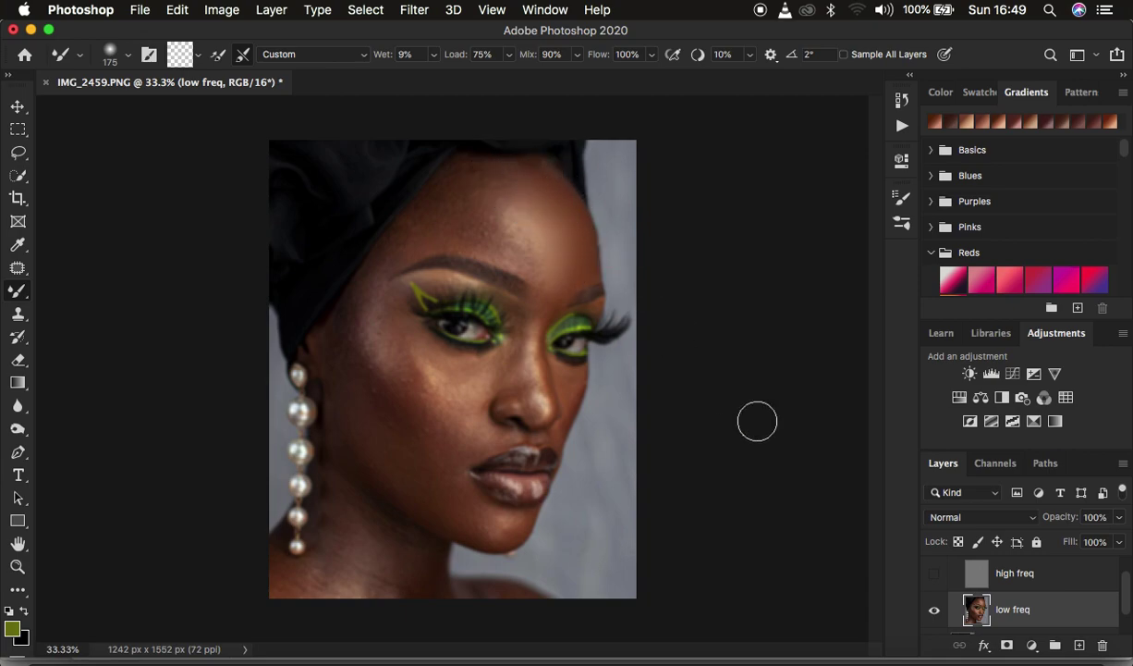
pyautogui.moveTo(579, 240); pyautogui.dragTo(567, 269)
pyautogui.moveTo(483, 197)
pyautogui.mouseDown()
pyautogui.moveTo(450, 203)
pyautogui.moveTo(428, 230)
pyautogui.moveTo(459, 202)
pyautogui.moveTo(441, 213)
pyautogui.moveTo(457, 226)
pyautogui.moveTo(458, 198)
pyautogui.moveTo(449, 214)
pyautogui.moveTo(474, 231)
pyautogui.moveTo(466, 186)
pyautogui.moveTo(498, 183)
pyautogui.mouseUp()
pyautogui.moveTo(566, 247)
pyautogui.mouseDown()
pyautogui.moveTo(537, 256)
pyautogui.moveTo(473, 226)
pyautogui.mouseUp()
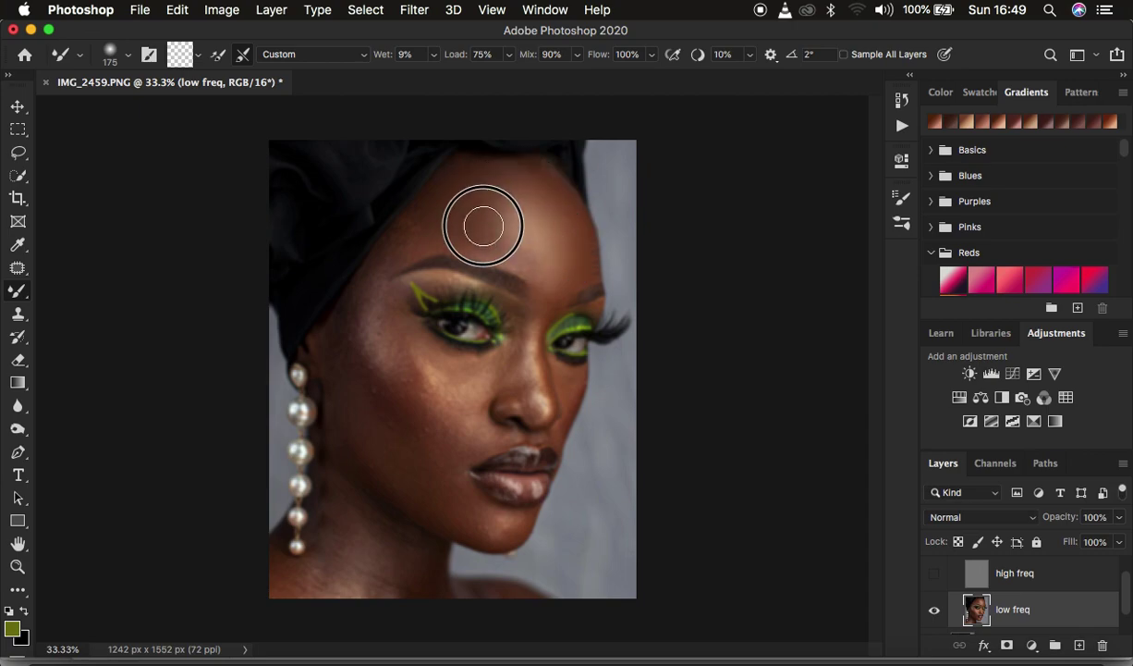
pyautogui.moveTo(496, 252)
pyautogui.mouseDown()
pyautogui.moveTo(552, 258)
pyautogui.moveTo(523, 261)
pyautogui.moveTo(542, 258)
pyautogui.moveTo(479, 204)
pyautogui.mouseUp()
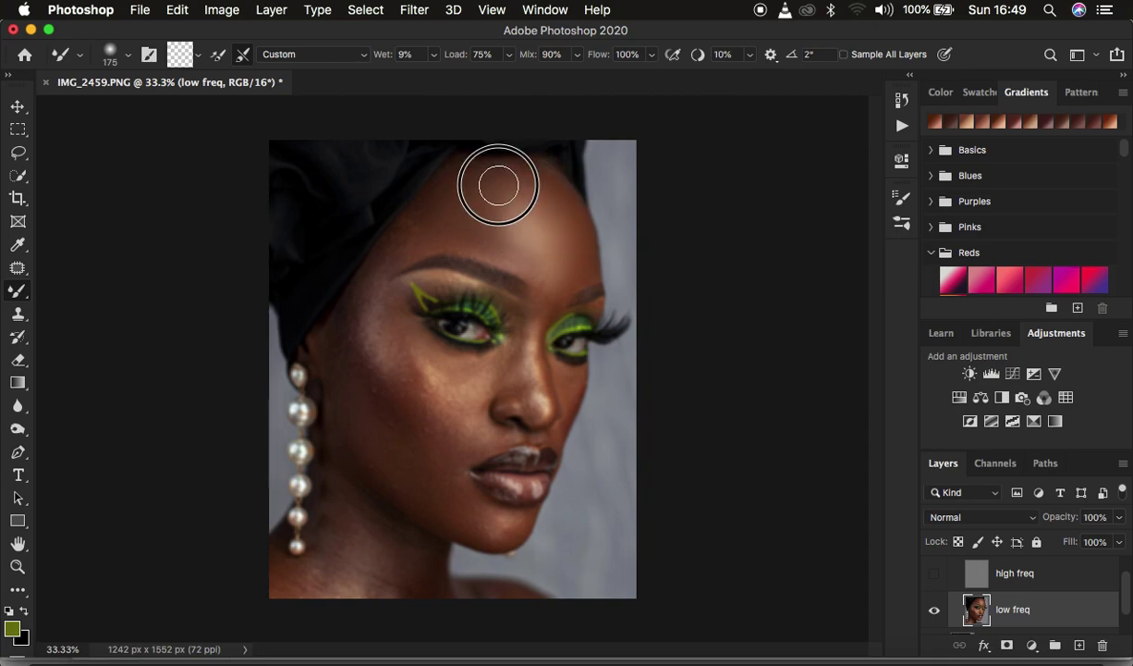
pyautogui.moveTo(521, 191)
pyautogui.mouseDown()
pyautogui.moveTo(508, 235)
pyautogui.moveTo(550, 260)
pyautogui.moveTo(488, 235)
pyautogui.moveTo(507, 238)
pyautogui.moveTo(534, 187)
pyautogui.moveTo(481, 193)
pyautogui.moveTo(435, 216)
pyautogui.mouseUp()
# - Shrink the brush to 150 px, finish the forehead pass, and make high freq visible again
pyautogui.press('[')
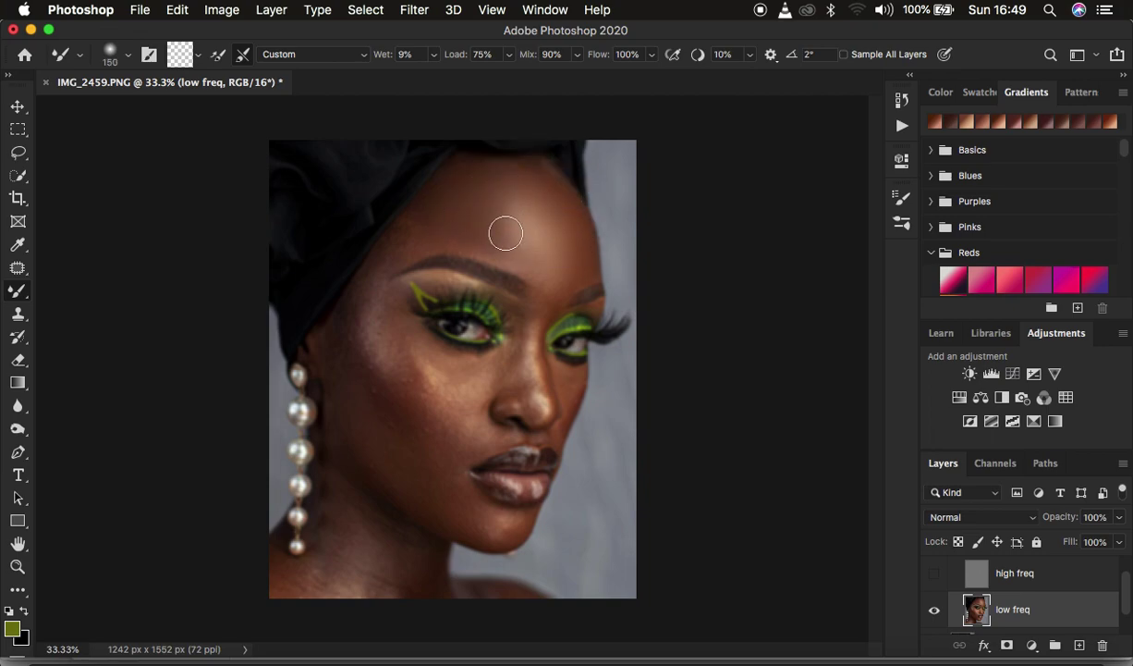
pyautogui.moveTo(520, 218)
pyautogui.mouseDown()
pyautogui.moveTo(504, 217)
pyautogui.moveTo(518, 185)
pyautogui.moveTo(577, 256)
pyautogui.moveTo(516, 233)
pyautogui.moveTo(418, 235)
pyautogui.mouseUp()
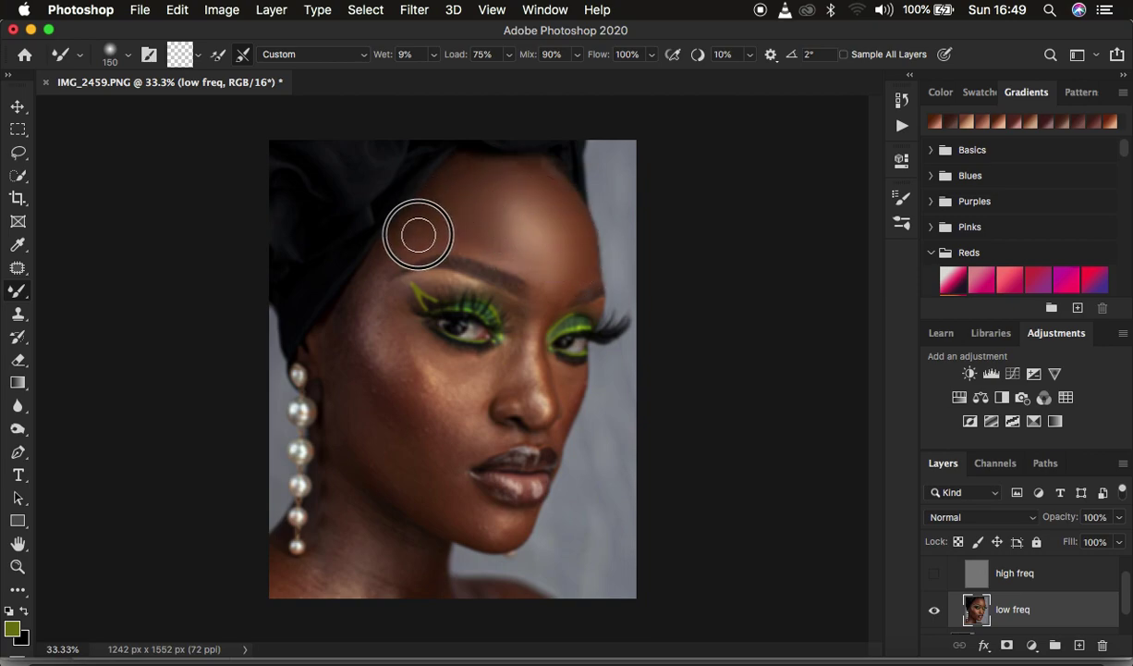
pyautogui.click(936, 574)
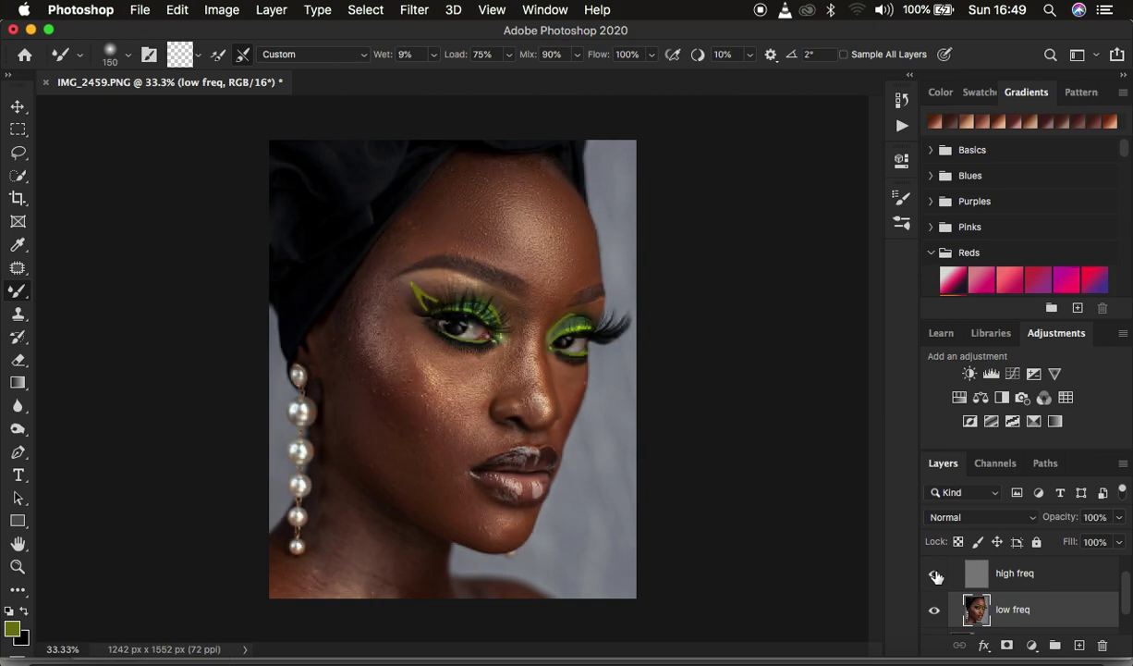
# - Group high freq and low freq as 'freq sep', toggle it to compare, then hide high freq
pyautogui.press('super+g')
pyautogui.click(934, 572)
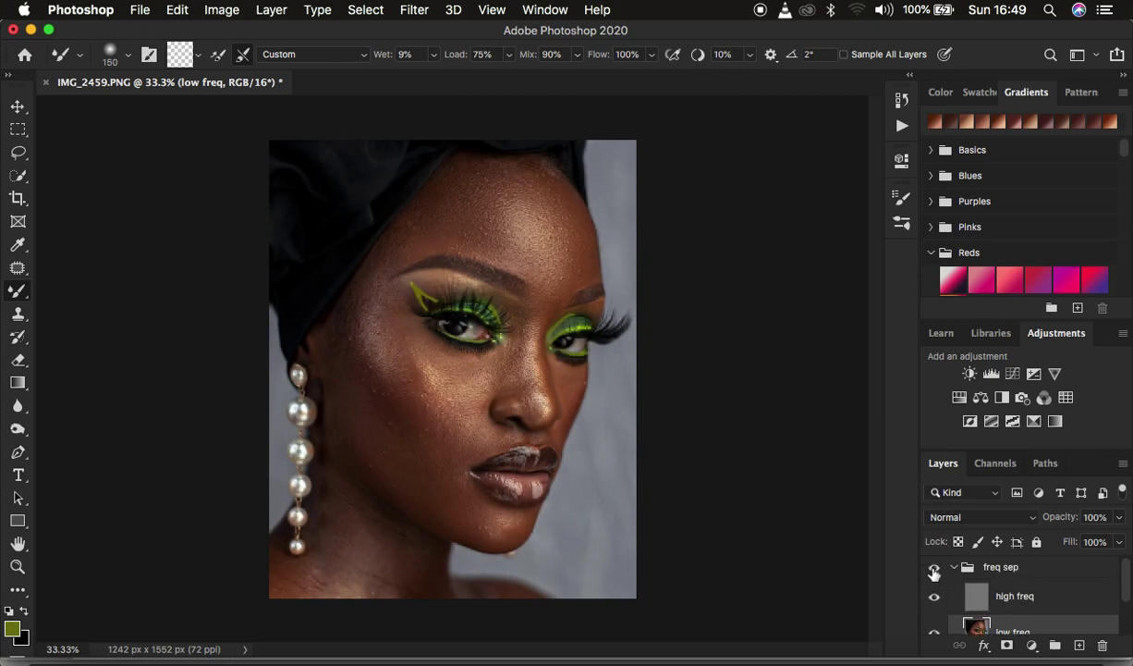
pyautogui.click(934, 572)
pyautogui.click(934, 573)
pyautogui.click(934, 573)
pyautogui.click(935, 599)
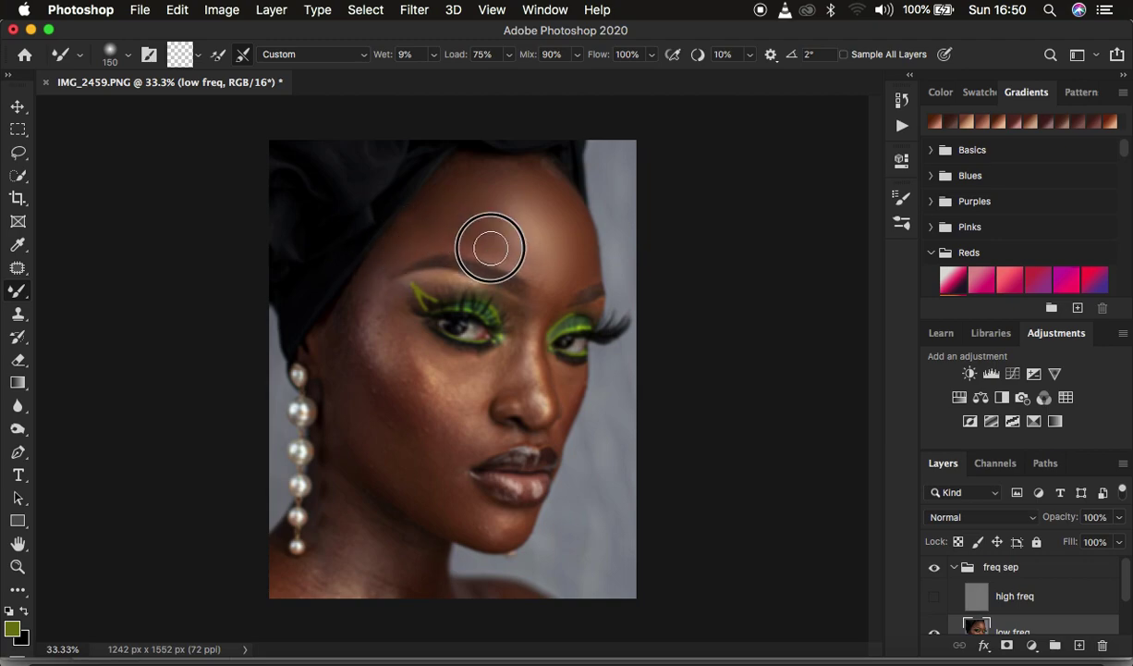
pyautogui.press('[')
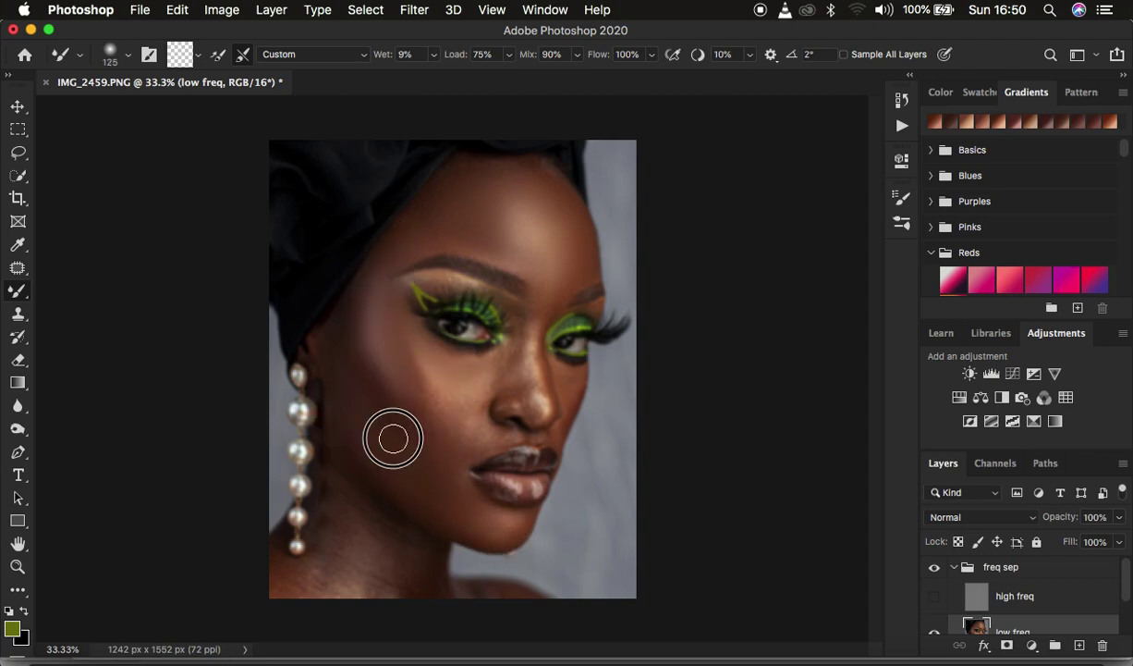
pyautogui.press('[')
pyautogui.press('[')
pyautogui.press('[')
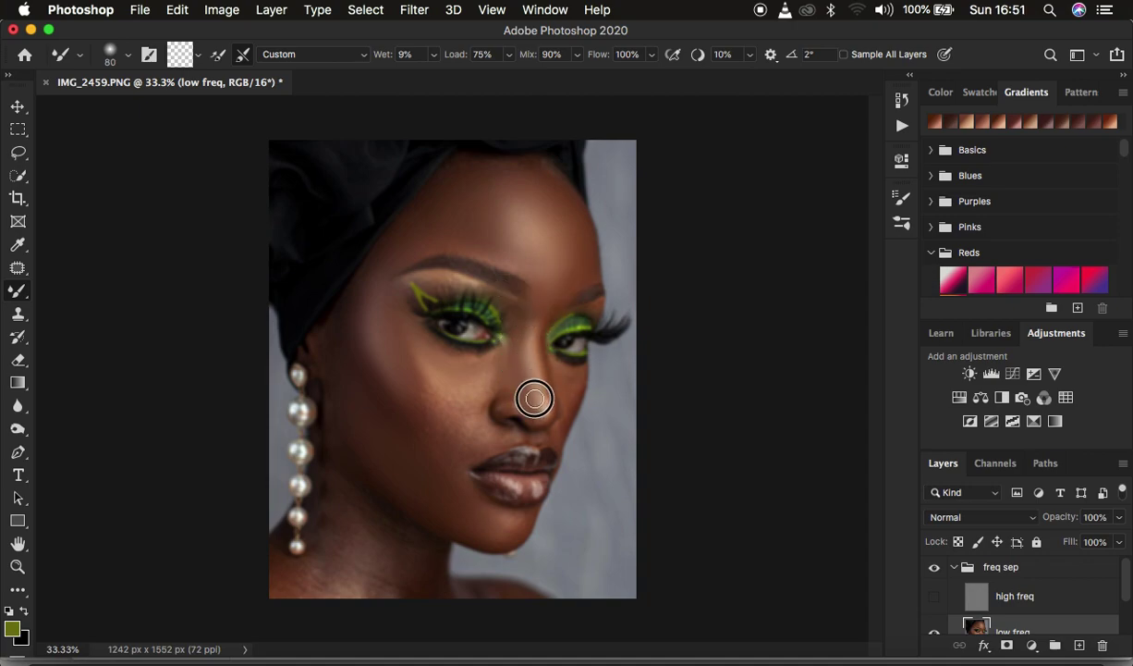
pyautogui.press(']')
pyautogui.press(']')
pyautogui.press(']')
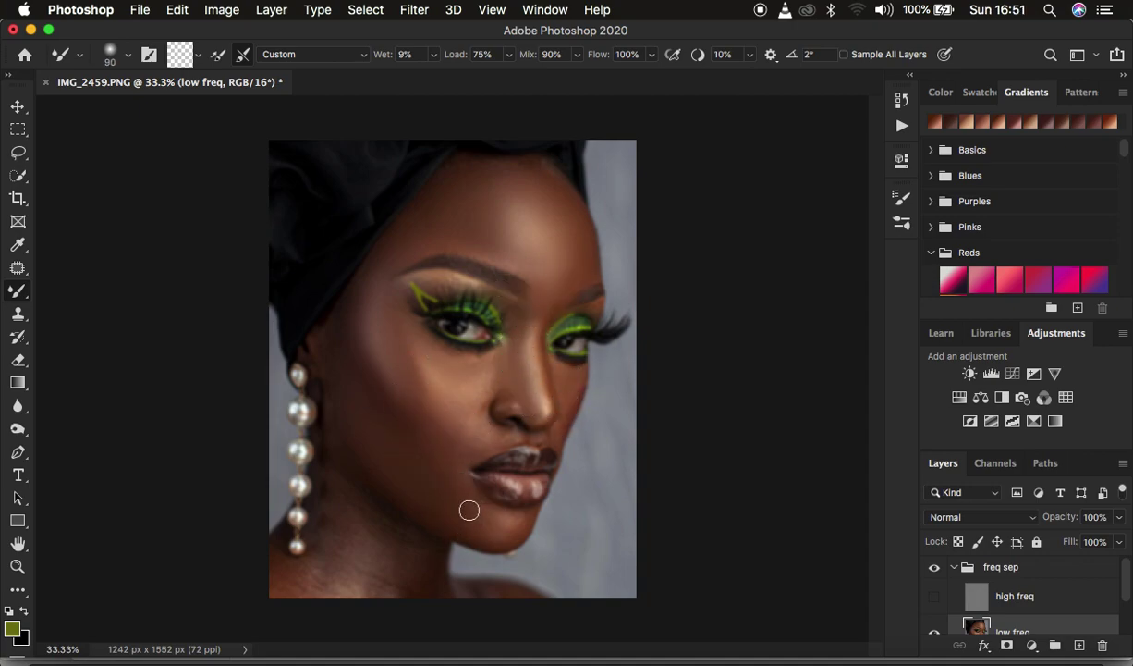
pyautogui.press('[')
pyautogui.press('[')
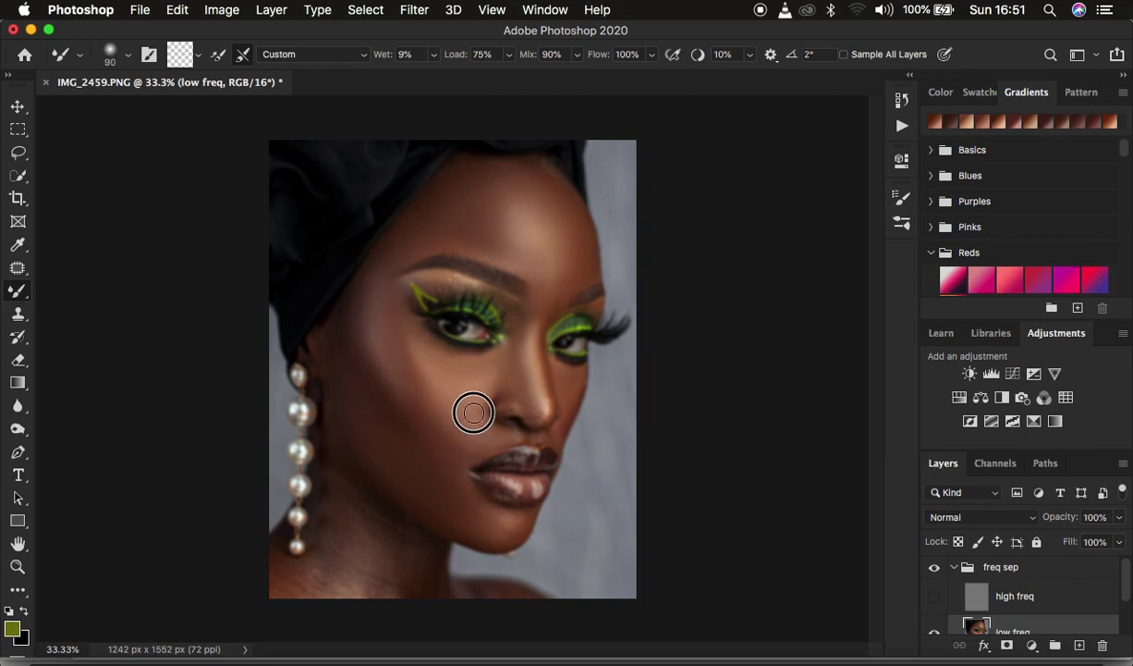
pyautogui.press(']')
pyautogui.press(']')
pyautogui.press('super+equal')
pyautogui.press('[')
pyautogui.press('[')
pyautogui.press('[')
pyautogui.press('[')
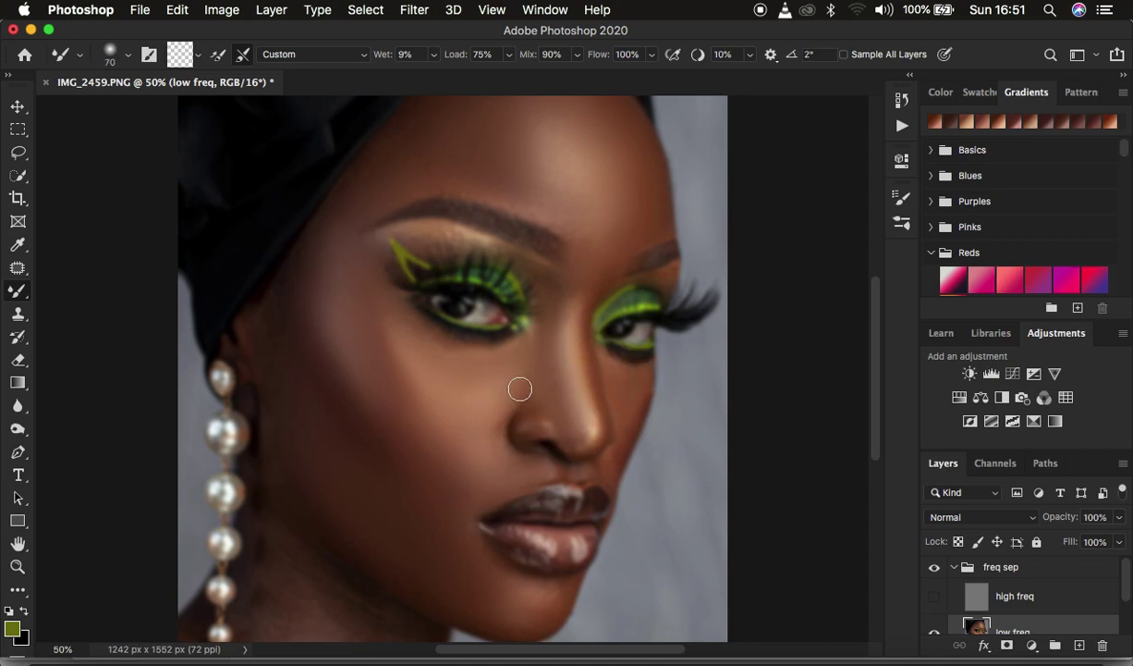
pyautogui.press(']')
pyautogui.press(']')
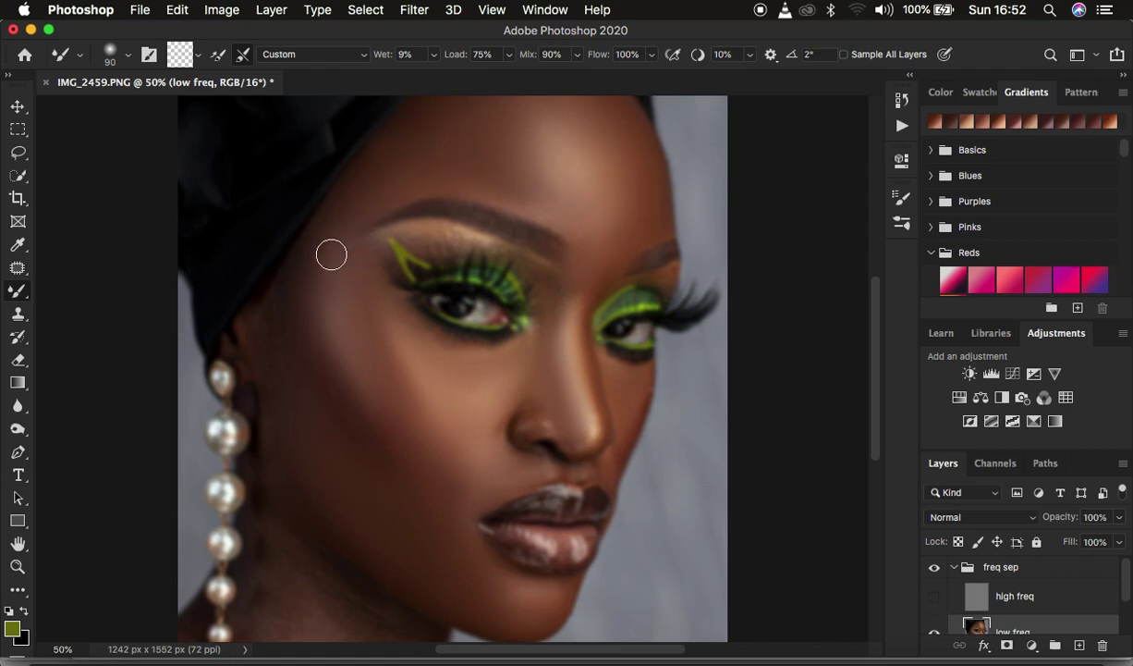
pyautogui.press('super+minus')
pyautogui.press(']')
pyautogui.press(']')
pyautogui.press(']')
pyautogui.press(']')
pyautogui.press('[')
pyautogui.press('[')
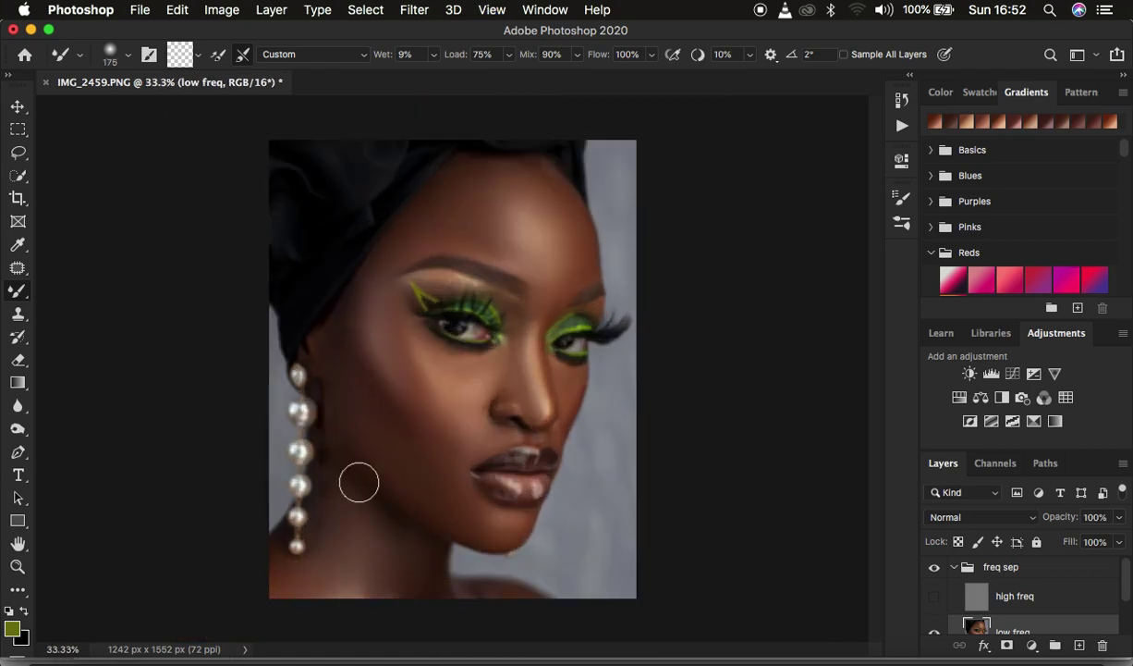
pyautogui.press(']')
pyautogui.press(']')
pyautogui.press('[')
pyautogui.press('[')
pyautogui.press('[')
pyautogui.press('[')
pyautogui.press(']')
pyautogui.press(']')
pyautogui.press(']')
pyautogui.press(']')
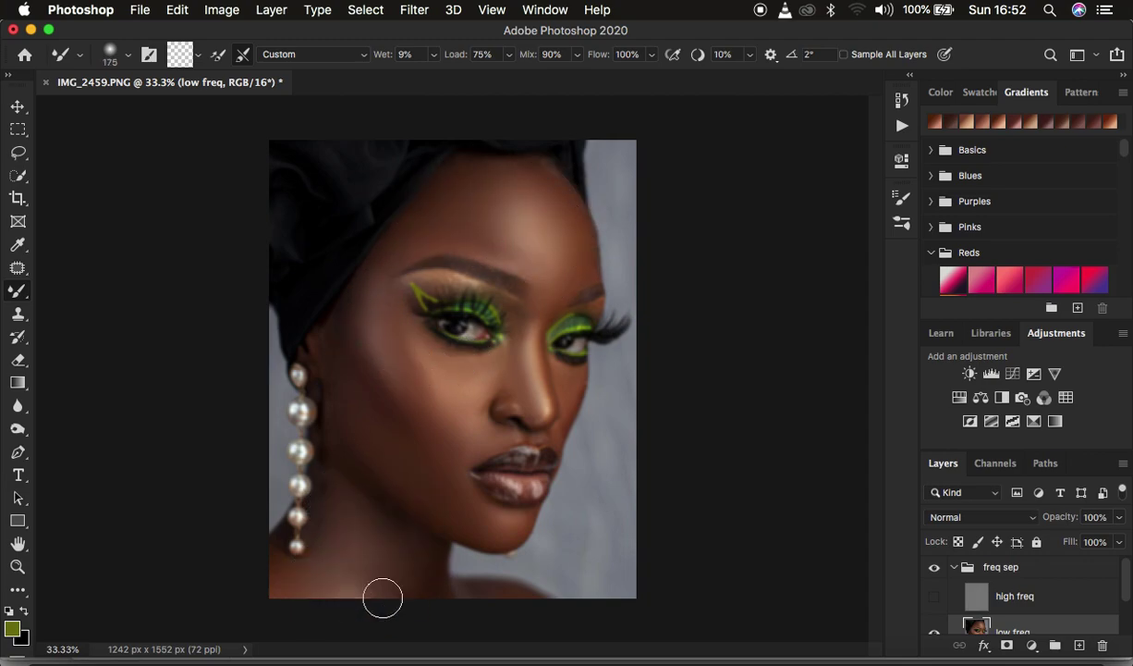
pyautogui.click(933, 596)
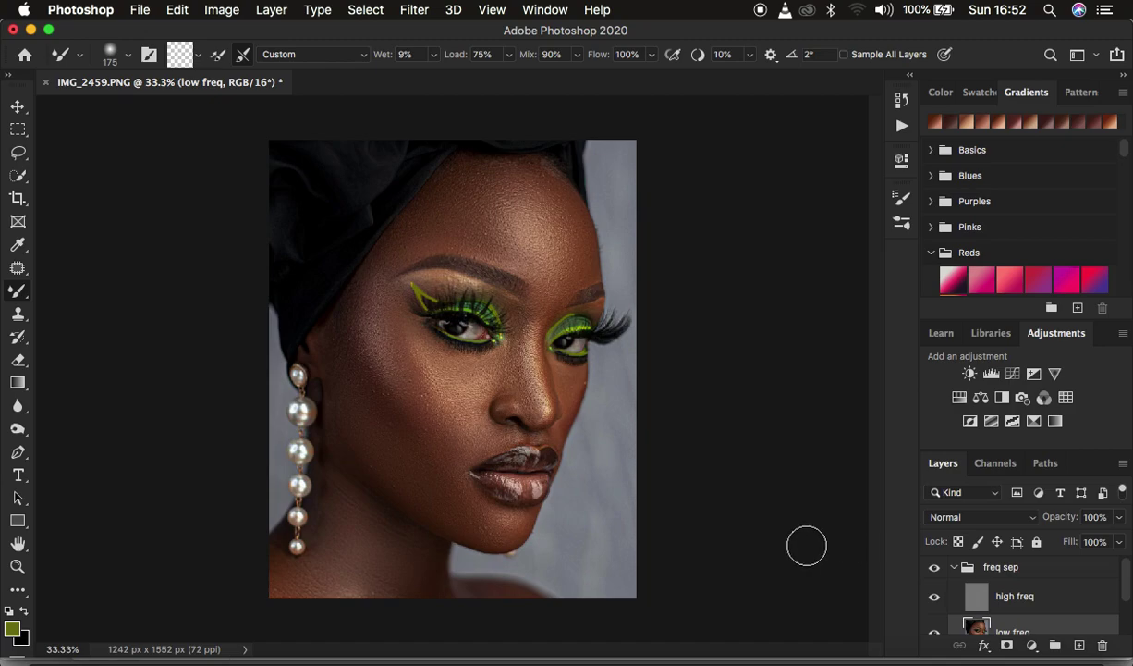
# - Toggle the freq sep group's visibility repeatedly to compare the retouch with the original
pyautogui.click(932, 571)
pyautogui.click(931, 572)
pyautogui.click(932, 569)
pyautogui.click(932, 568)
pyautogui.click(931, 567)
pyautogui.click(933, 569)
# - Zoom out to 25% or less, compare the freq sep group again, and pick the Lasso tool
pyautogui.press('super+minus')
pyautogui.press('super+minus')
pyautogui.press('super+plus')
pyautogui.press('super+plus')
pyautogui.press('super+minus')
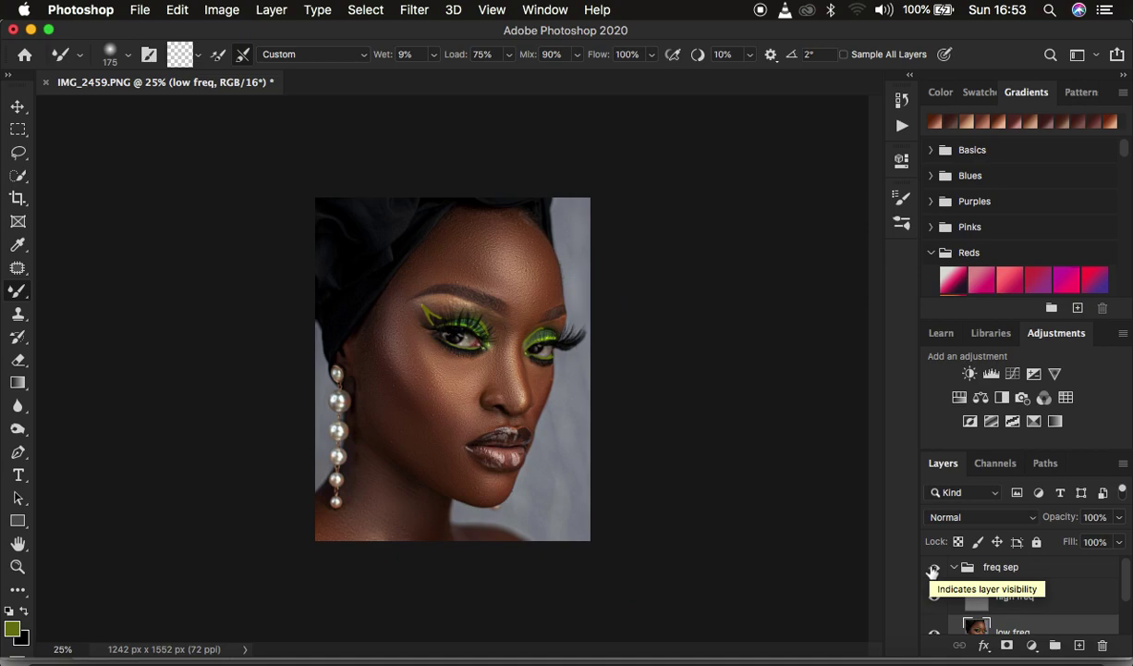
pyautogui.click(934, 569)
pyautogui.click(934, 569)
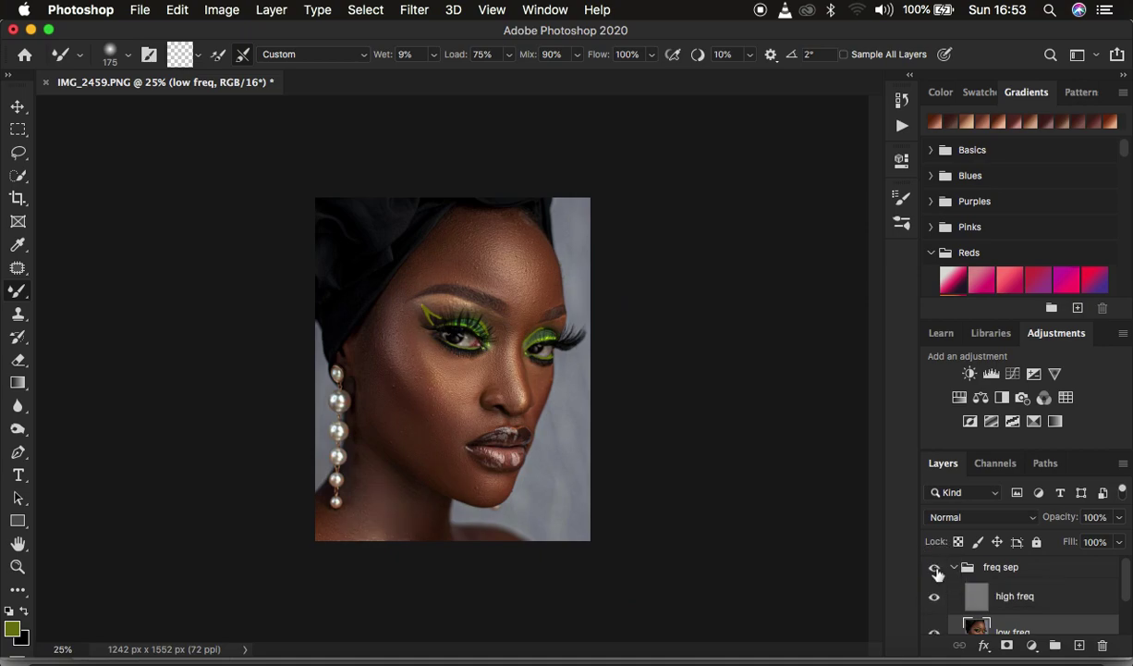
pyautogui.click(936, 570)
pyautogui.click(936, 570)
pyautogui.click(18, 150)
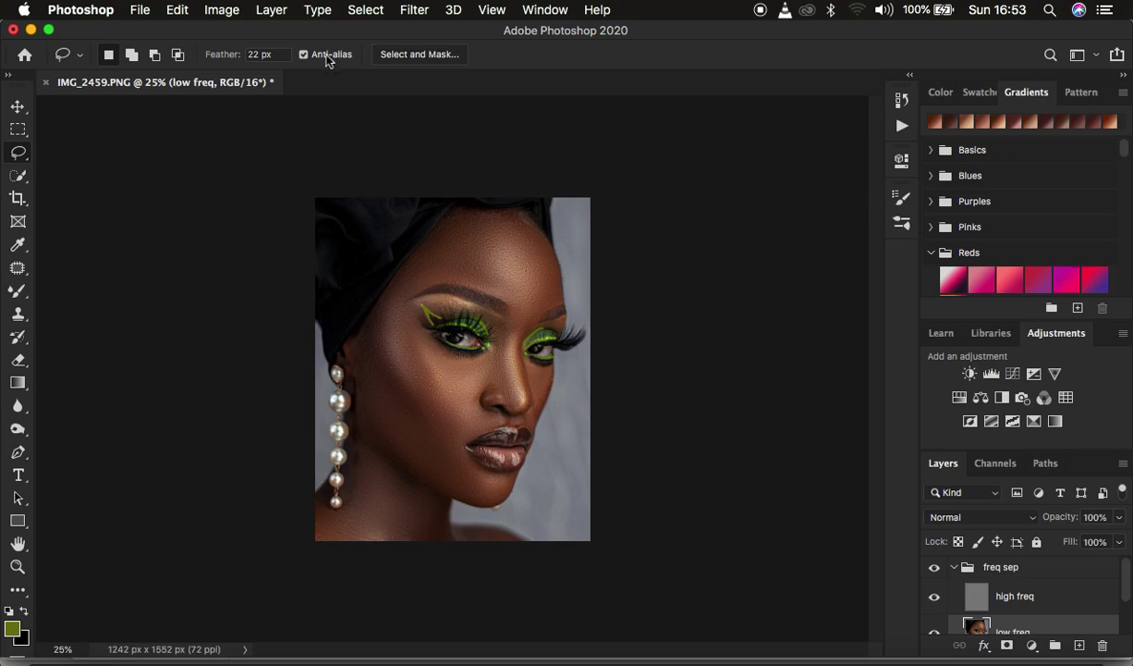
# - Zoom to 33.3%, lasso a 22 px feathered selection around the forehead, and open Filter > Blur
pyautogui.press('super+equal')
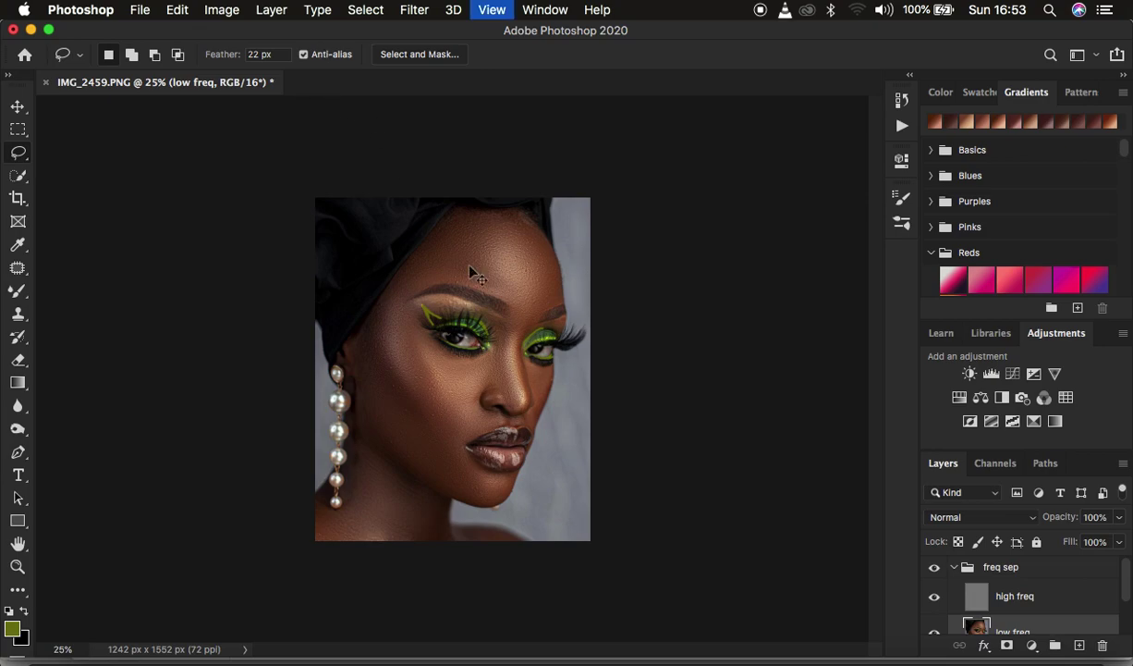
pyautogui.moveTo(450, 171)
pyautogui.mouseDown()
pyautogui.moveTo(380, 259)
pyautogui.moveTo(495, 259)
pyautogui.moveTo(517, 269)
pyautogui.moveTo(541, 317)
pyautogui.moveTo(579, 280)
pyautogui.moveTo(581, 220)
pyautogui.moveTo(536, 169)
pyautogui.moveTo(451, 170)
pyautogui.mouseUp()
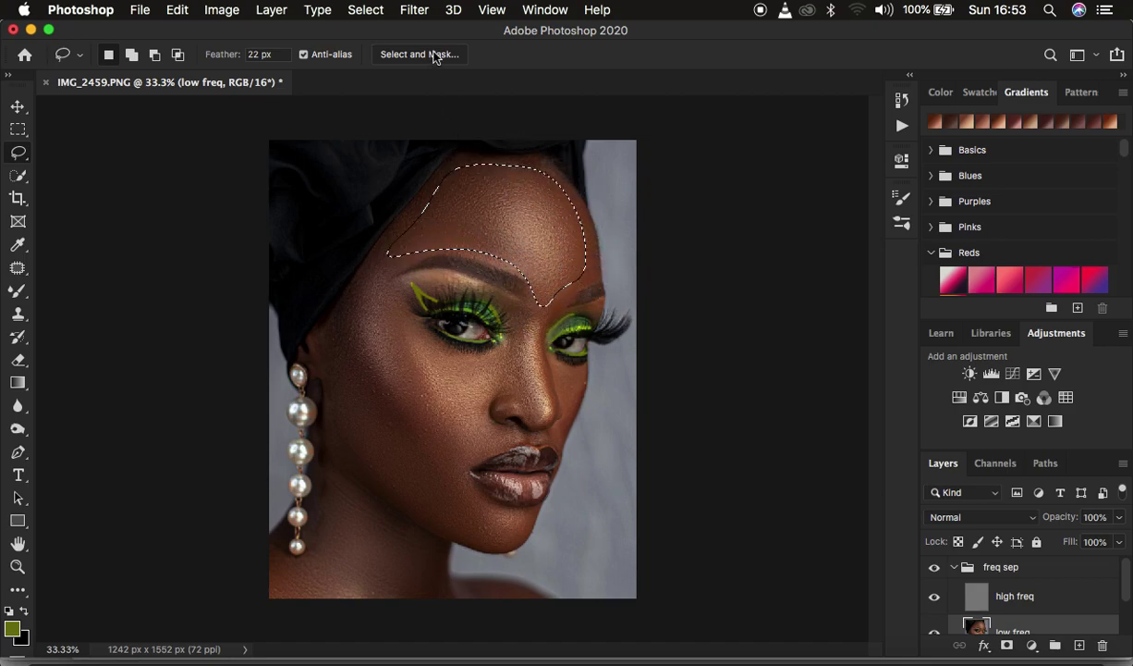
pyautogui.click(414, 10)
# - Apply a Gaussian Blur with a 12-pixel radius to the lassoed forehead
pyautogui.moveTo(426, 222)
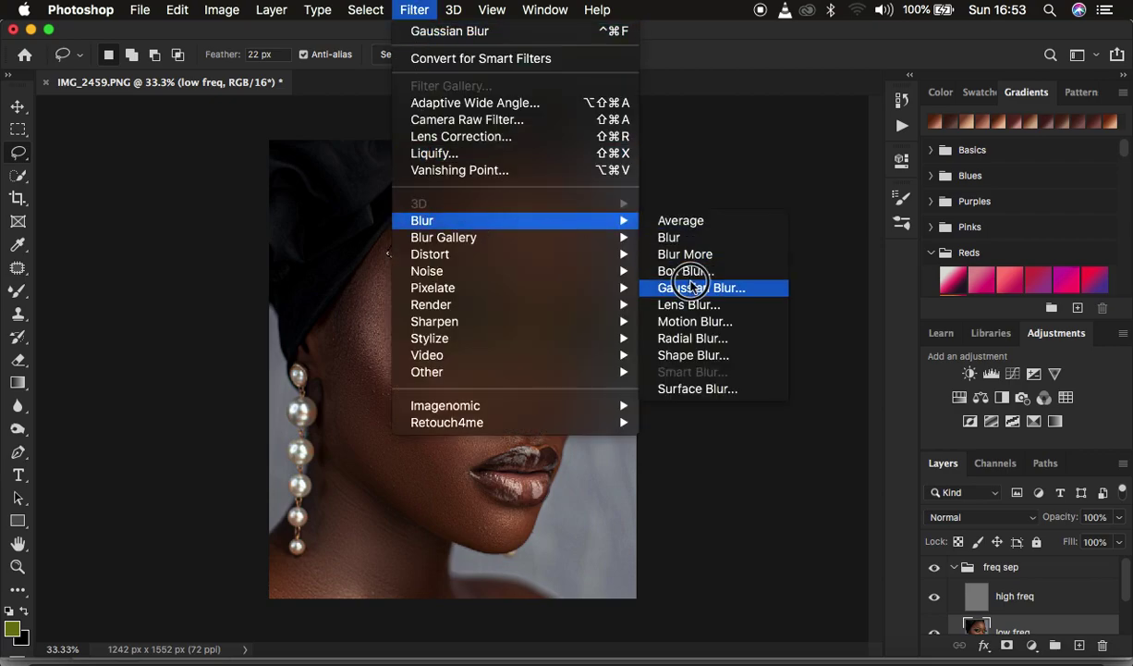
pyautogui.click(691, 287)
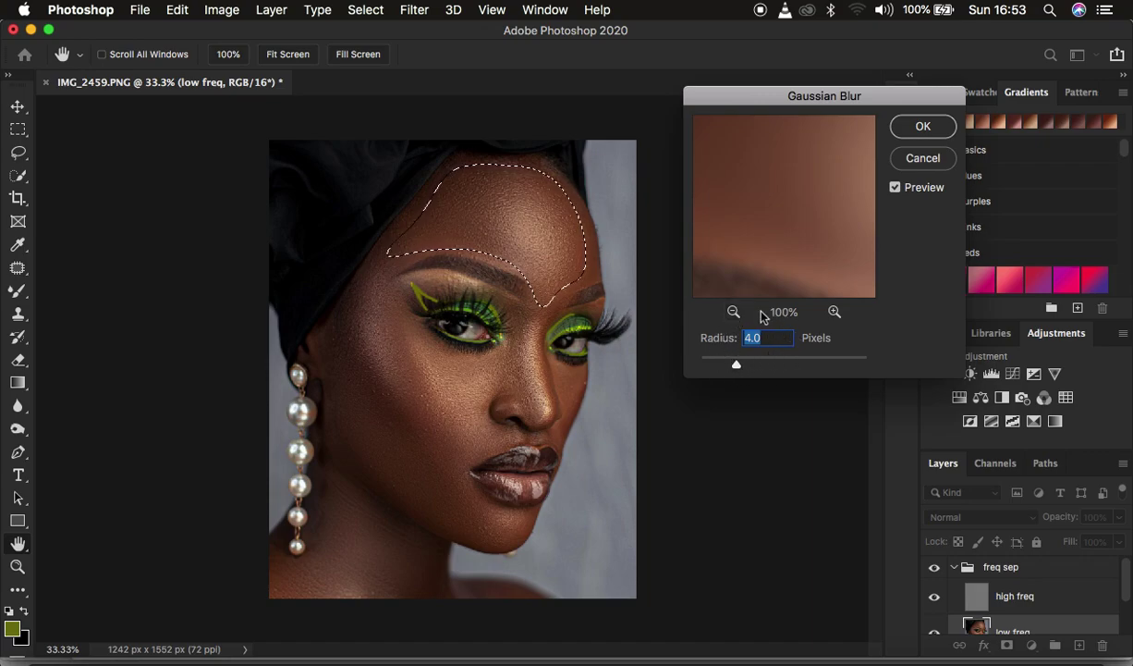
pyautogui.moveTo(737, 366); pyautogui.dragTo(770, 368)
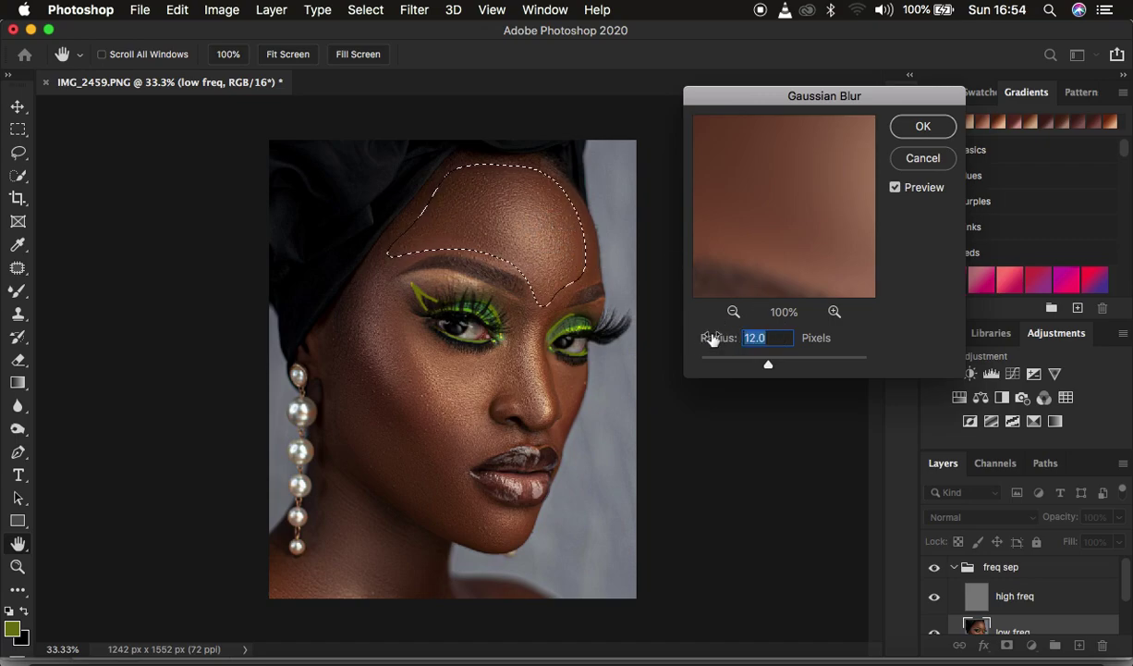
pyautogui.write('4')
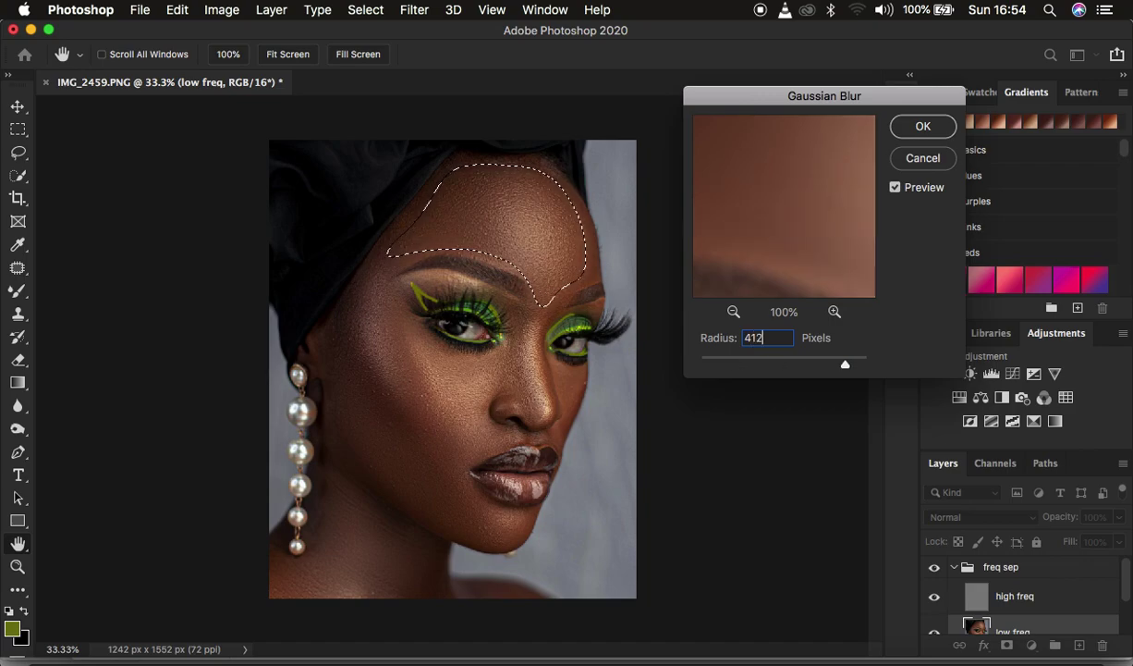
pyautogui.press('BackSpace')
pyautogui.press('BackSpace')
pyautogui.press('BackSpace')
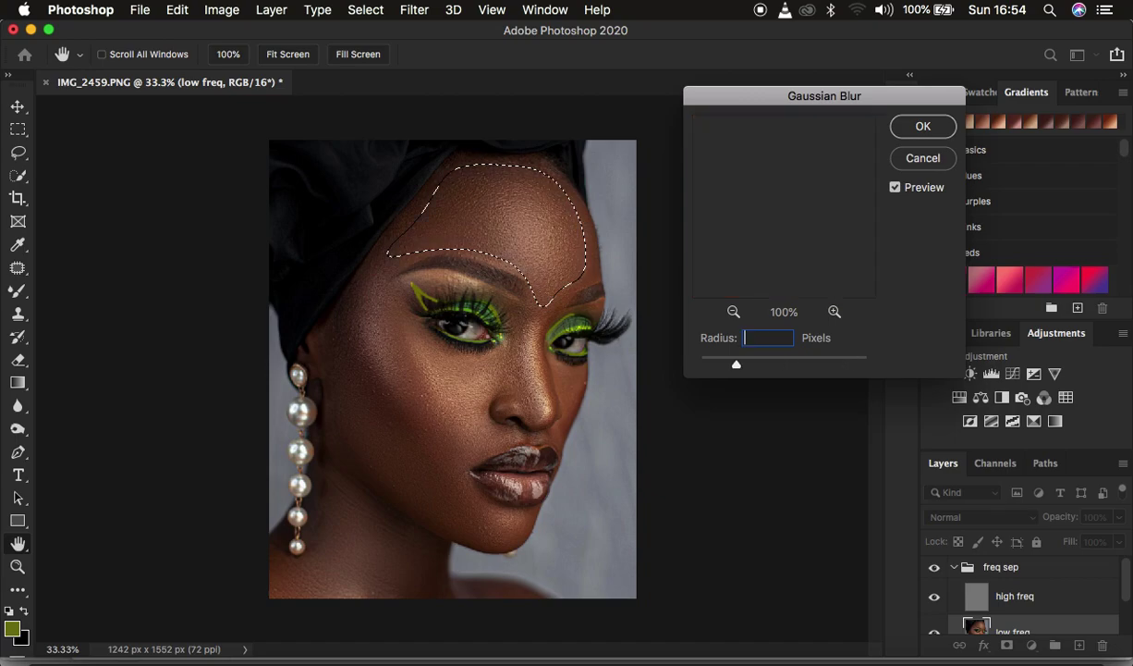
pyautogui.write('12')
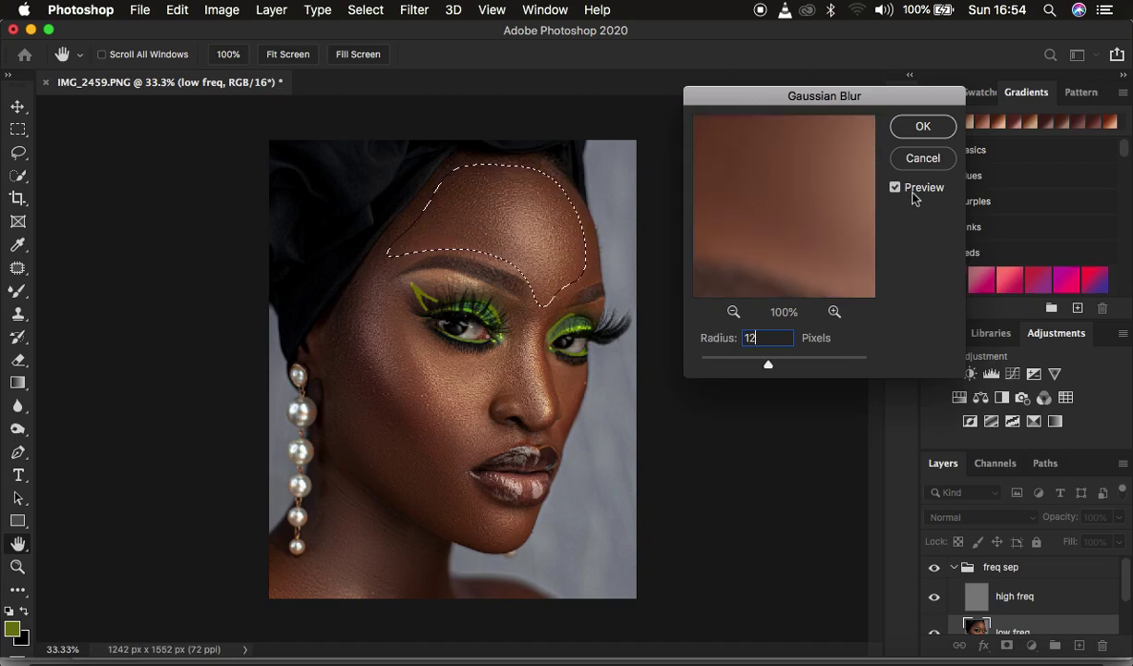
pyautogui.click(915, 123)
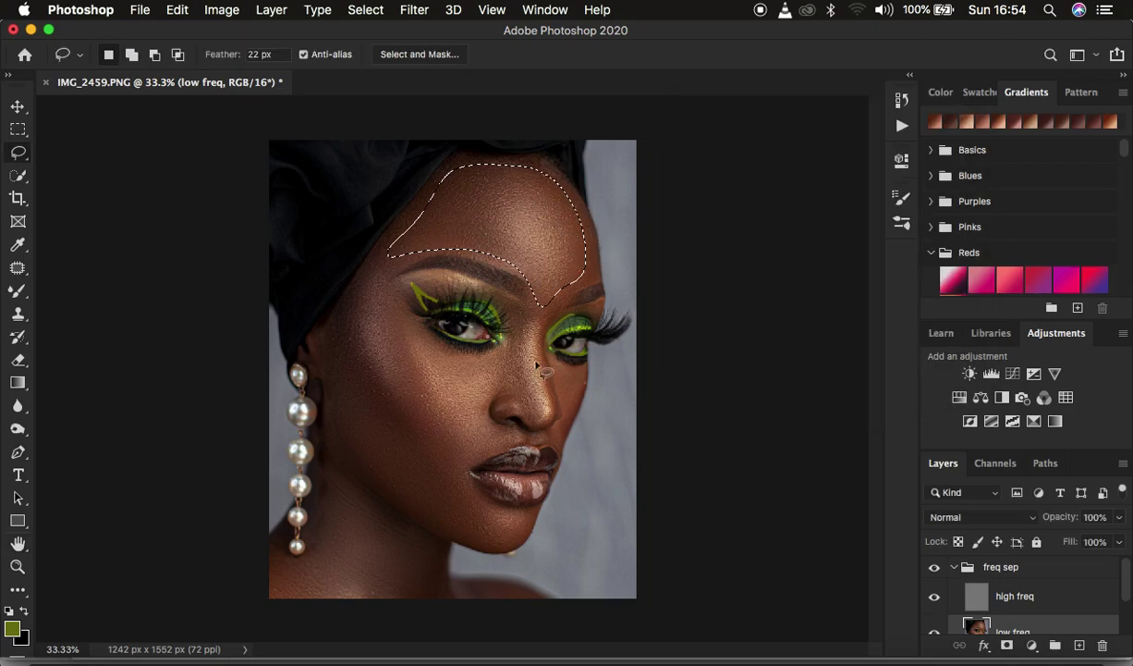
# - Lasso a cheek area, reapply the Gaussian Blur to it, and deselect
pyautogui.moveTo(362, 298)
pyautogui.mouseDown()
pyautogui.moveTo(423, 436)
pyautogui.moveTo(335, 403)
pyautogui.moveTo(361, 299)
pyautogui.mouseUp()
pyautogui.rightClick(379, 380)
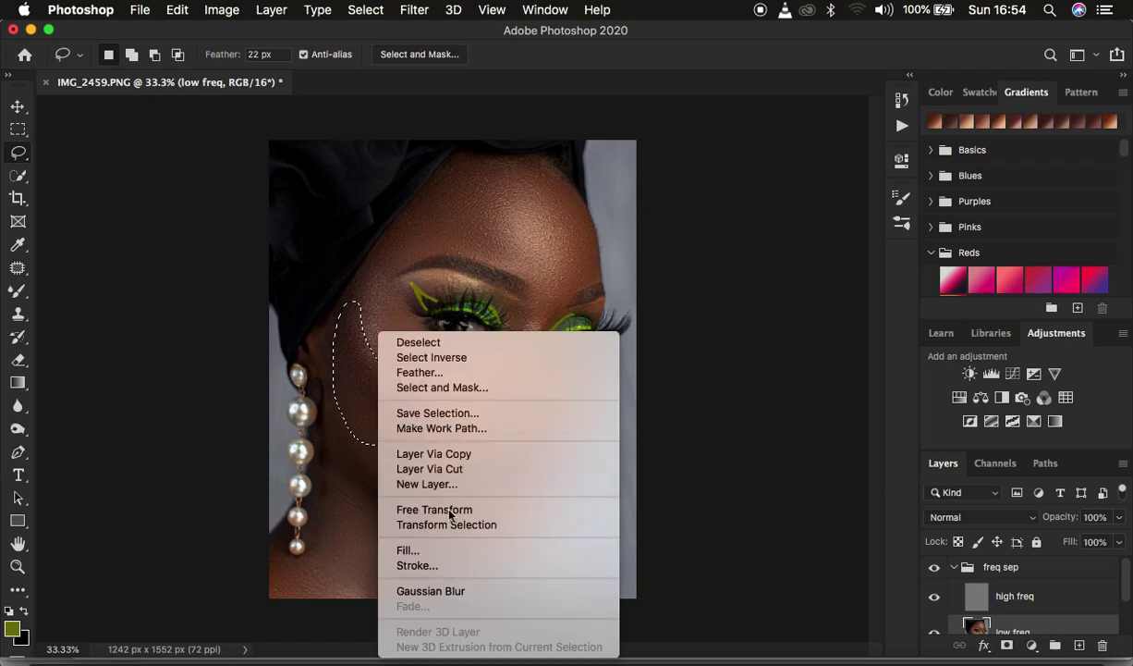
pyautogui.click(465, 591)
pyautogui.click(497, 573)
# - Lasso the skin under the eye and reapply the blur, keeping it at full strength rather than fading it
pyautogui.moveTo(402, 328)
pyautogui.mouseDown()
pyautogui.moveTo(425, 384)
pyautogui.moveTo(482, 410)
pyautogui.moveTo(507, 375)
pyautogui.moveTo(403, 329)
pyautogui.mouseUp()
pyautogui.rightClick(471, 346)
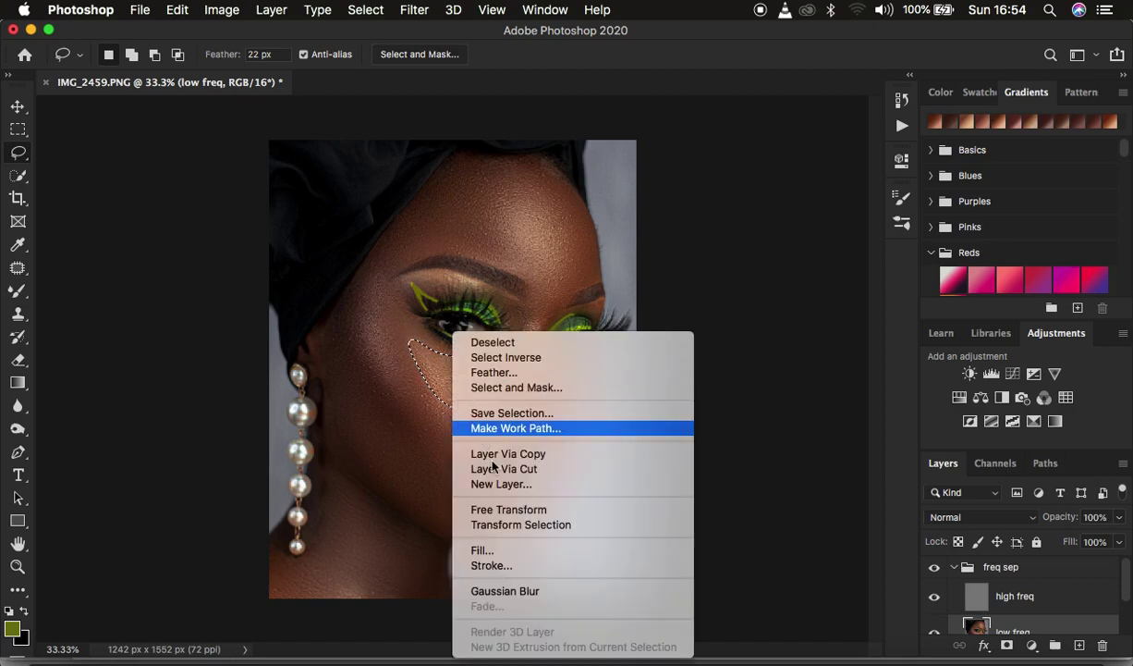
pyautogui.click(538, 591)
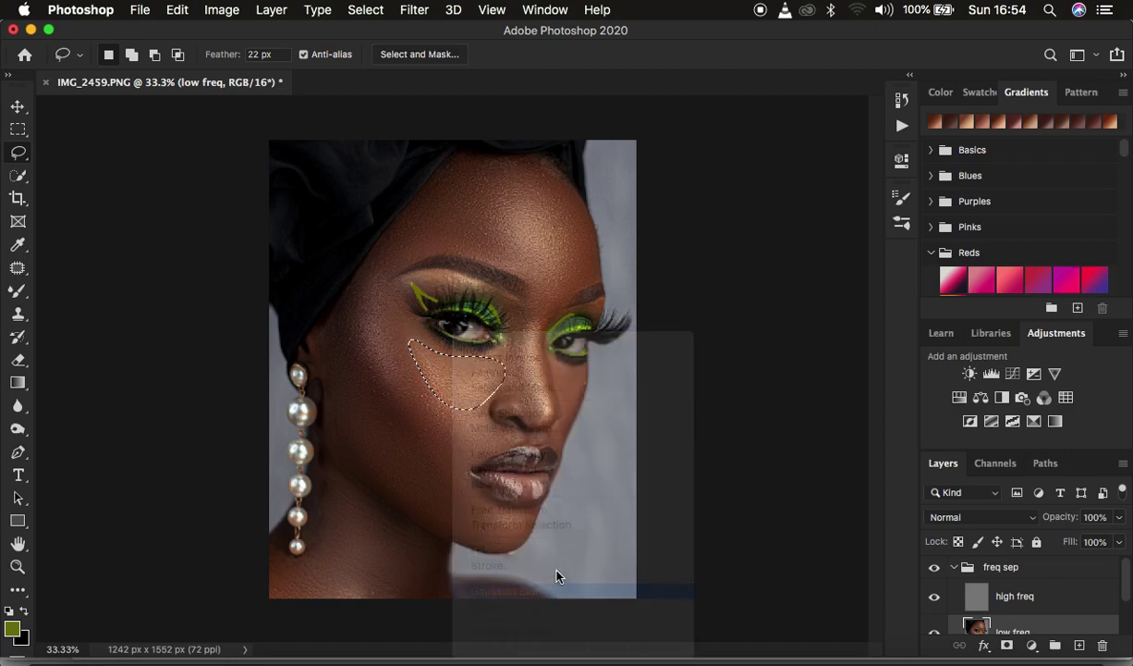
pyautogui.rightClick(453, 379)
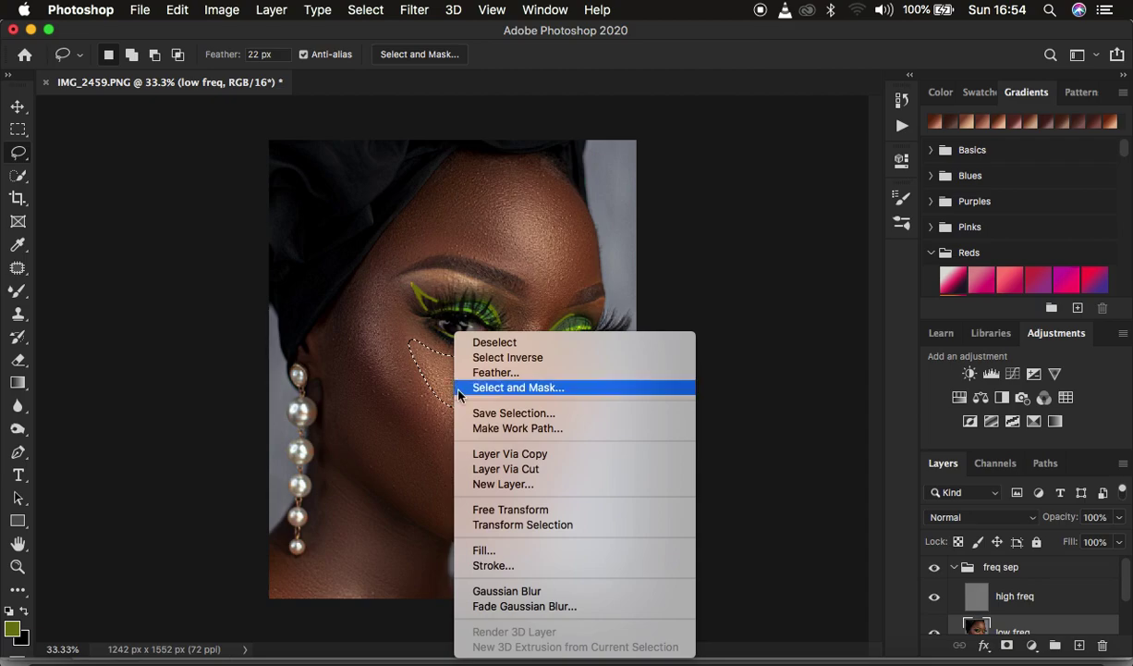
pyautogui.click(547, 603)
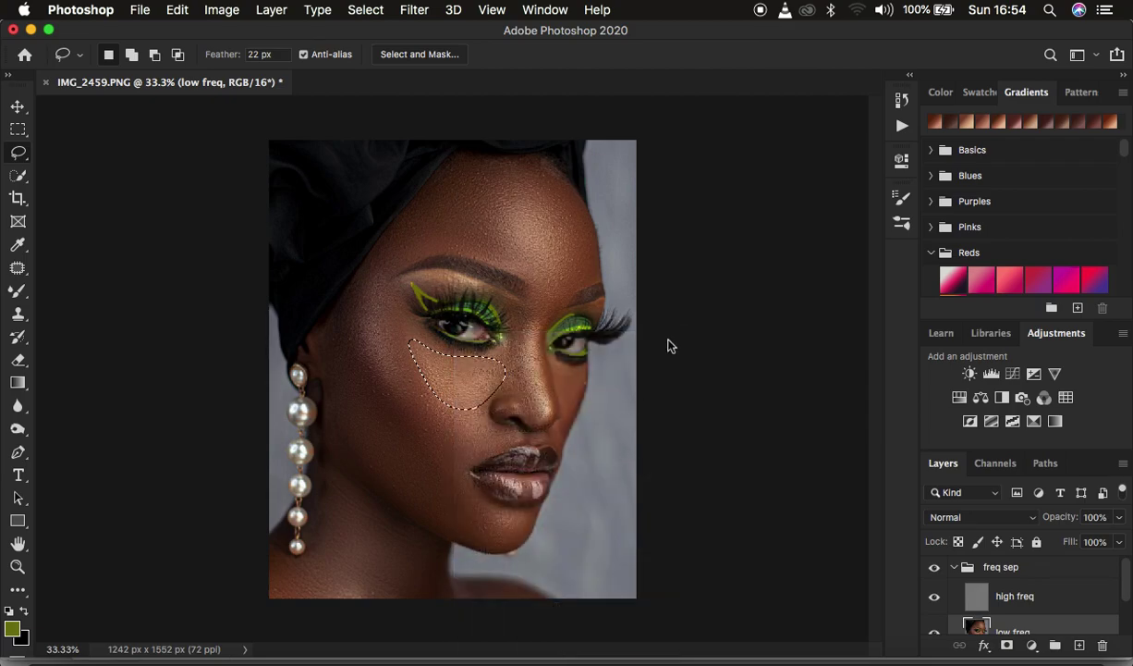
pyautogui.moveTo(852, 215); pyautogui.dragTo(905, 195)
pyautogui.press('Return')
# - Lasso and blur the lower cheek toward the lips and the cheek beside the nose
pyautogui.moveTo(371, 426)
pyautogui.mouseDown()
pyautogui.moveTo(421, 436)
pyautogui.moveTo(498, 517)
pyautogui.moveTo(524, 523)
pyautogui.moveTo(500, 540)
pyautogui.moveTo(440, 526)
pyautogui.moveTo(380, 487)
pyautogui.moveTo(350, 414)
pyautogui.mouseUp()
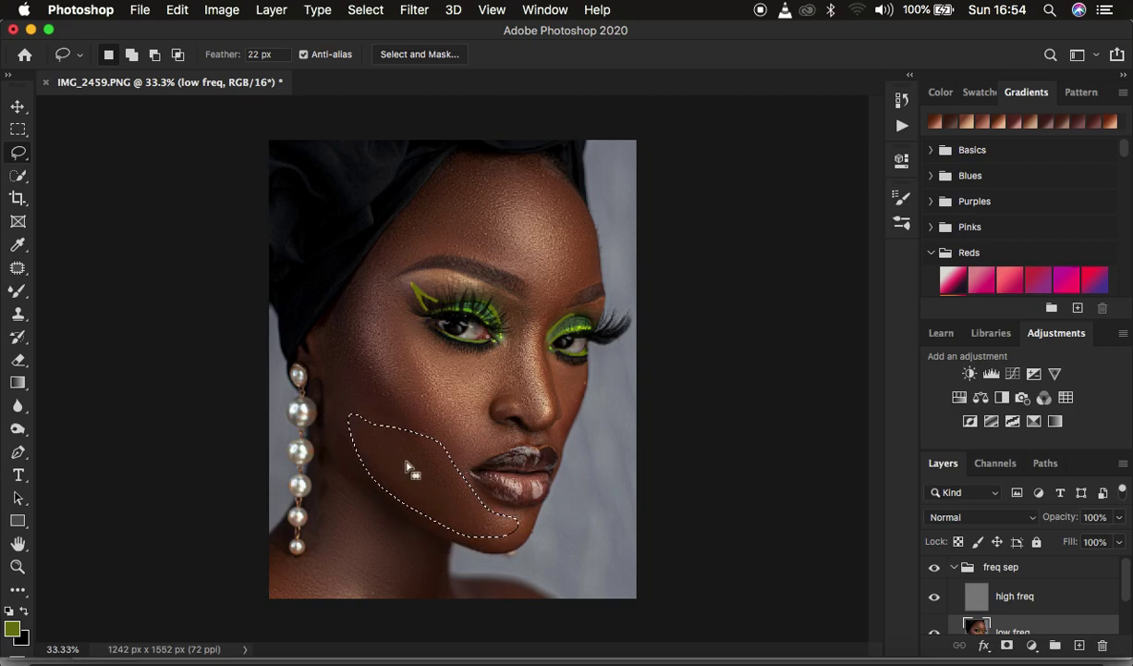
pyautogui.rightClick(407, 466)
pyautogui.click(498, 589)
pyautogui.moveTo(448, 399)
pyautogui.mouseDown()
pyautogui.moveTo(448, 444)
pyautogui.moveTo(461, 454)
pyautogui.moveTo(510, 443)
pyautogui.moveTo(453, 402)
pyautogui.mouseUp()
pyautogui.rightClick(452, 404)
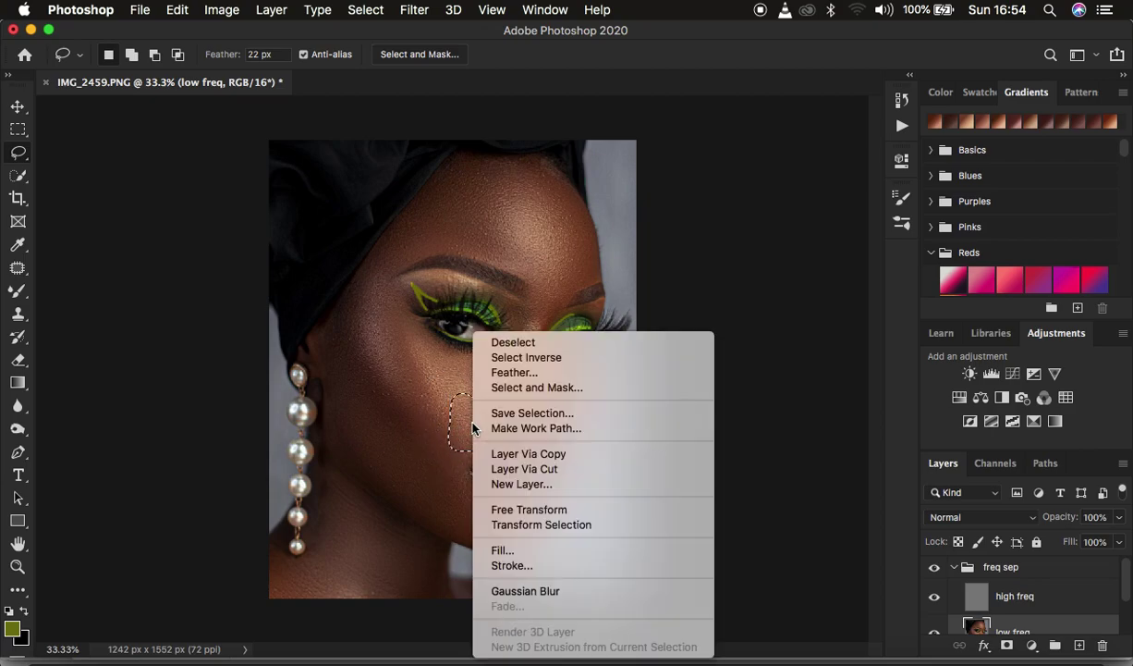
pyautogui.click(553, 592)
pyautogui.hotkey('ctrl', 'd')
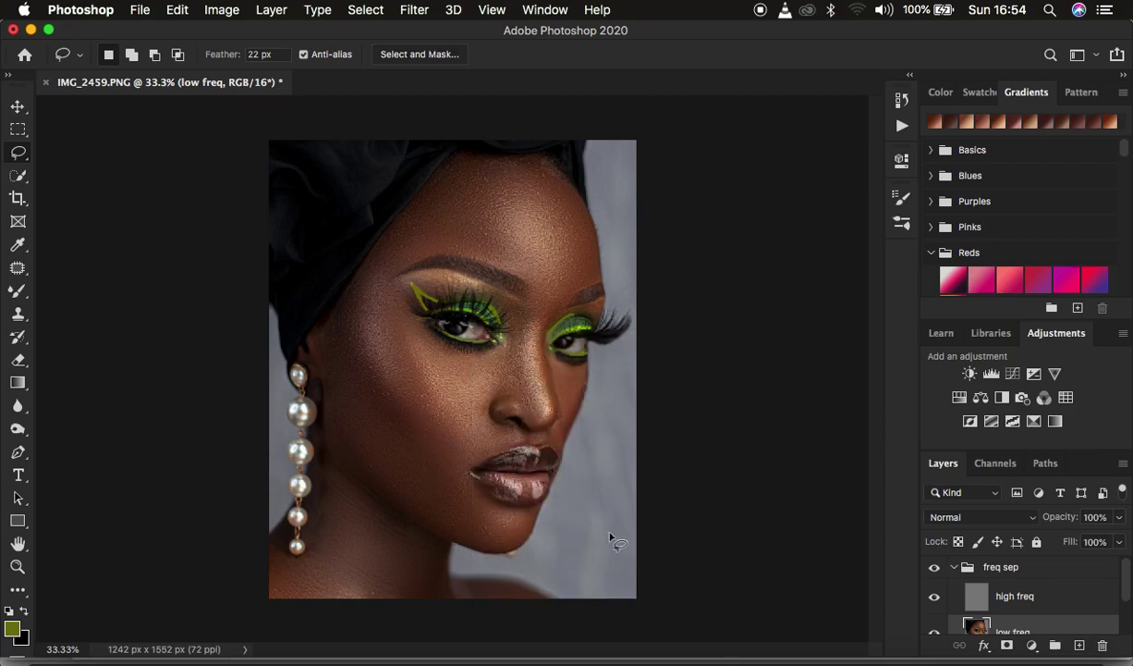
# - Lasso and blur the side of the nose, deselect, and toggle freq sep to compare
pyautogui.moveTo(499, 290)
pyautogui.mouseDown()
pyautogui.moveTo(523, 312)
pyautogui.moveTo(532, 400)
pyautogui.moveTo(501, 389)
pyautogui.moveTo(511, 330)
pyautogui.moveTo(499, 288)
pyautogui.mouseUp()
pyautogui.rightClick(519, 393)
pyautogui.click(592, 591)
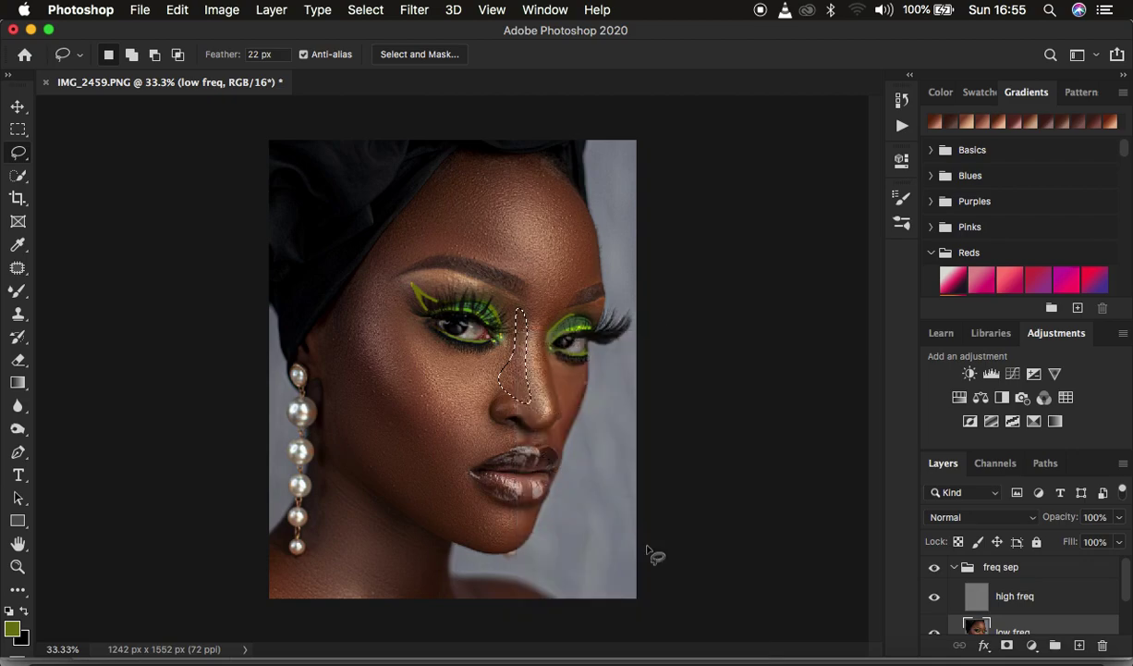
pyautogui.press('super+d')
pyautogui.click(936, 567)
pyautogui.click(935, 568)
pyautogui.click(935, 567)
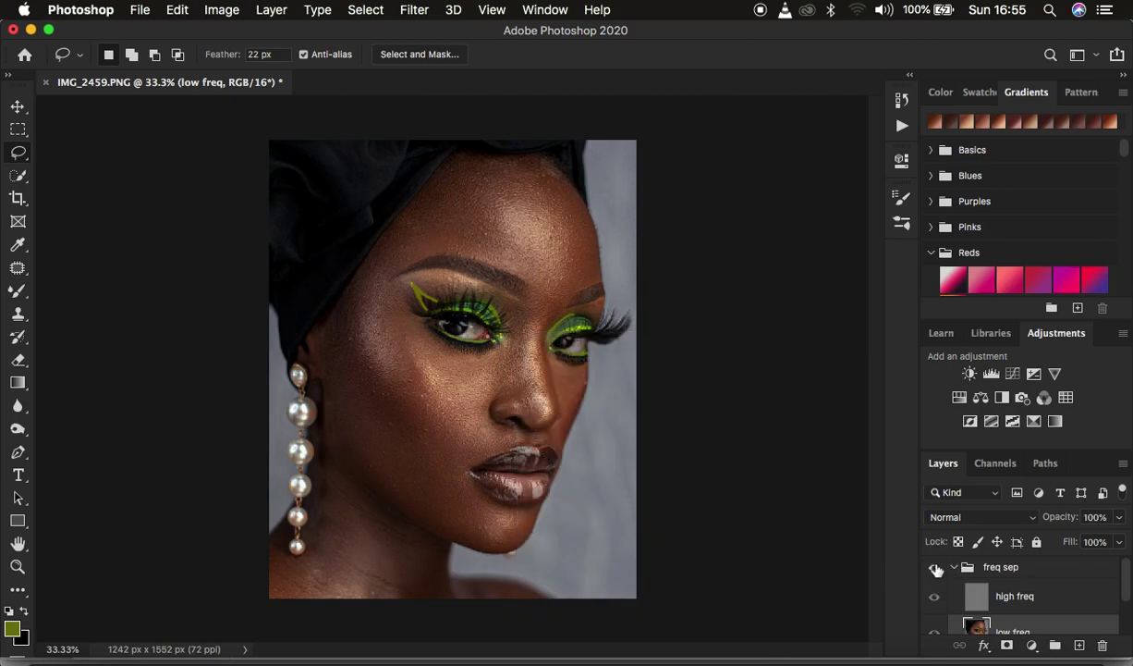
# - Zoom in on the face and make the high freq layer the active layer
pyautogui.press('super+equal')
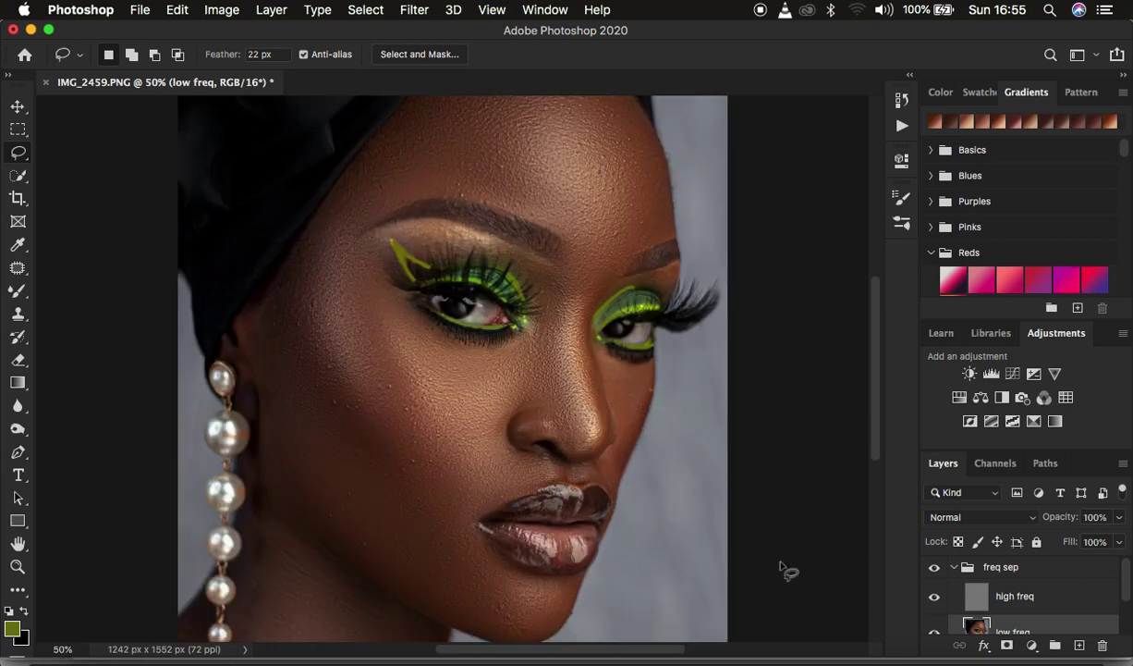
pyautogui.click(1012, 600)
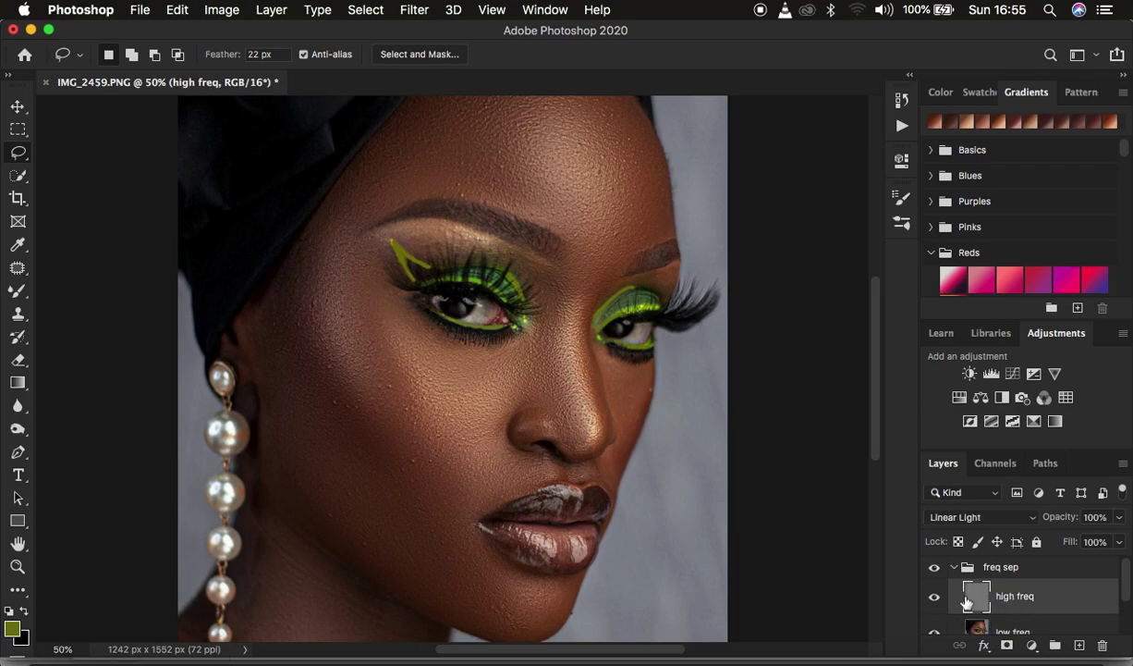
# - Set up the Clone Stamp with a Soft Round brush sampling Current Layer, at 100% zoom and 40 px
pyautogui.click(19, 314)
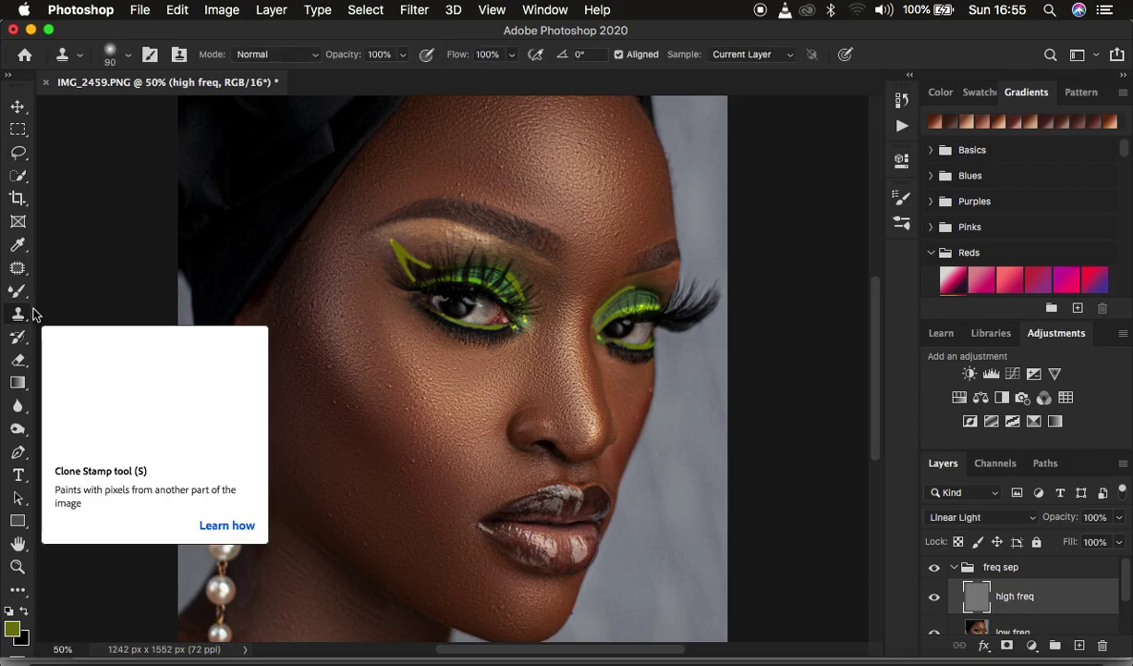
pyautogui.click(126, 55)
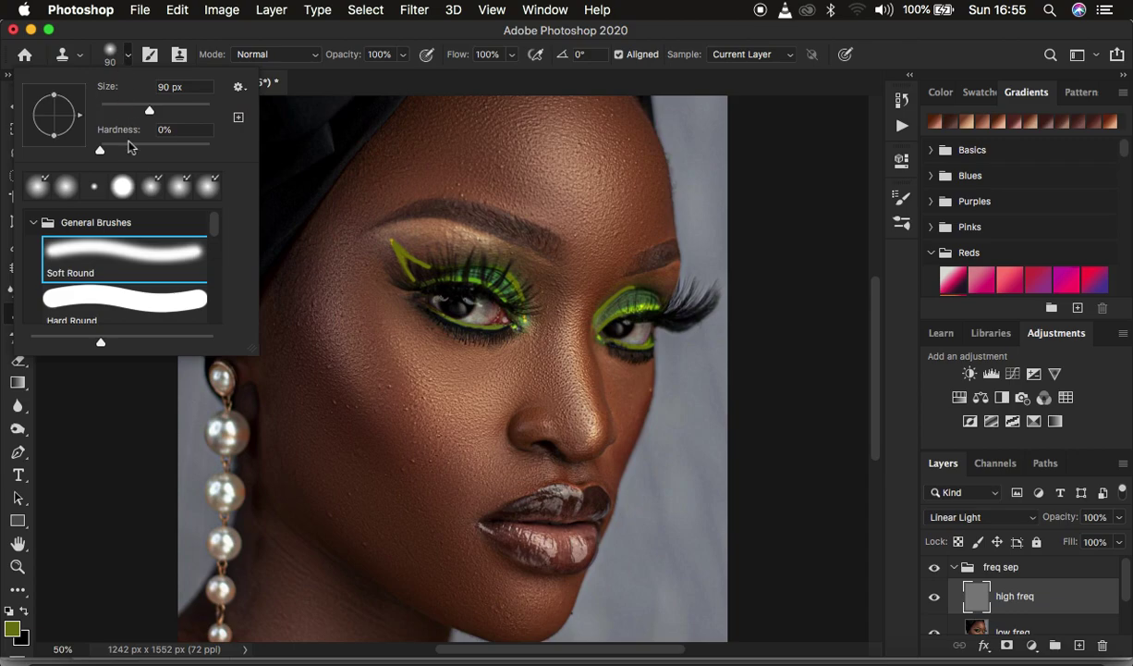
pyautogui.click(271, 58)
pyautogui.click(391, 30)
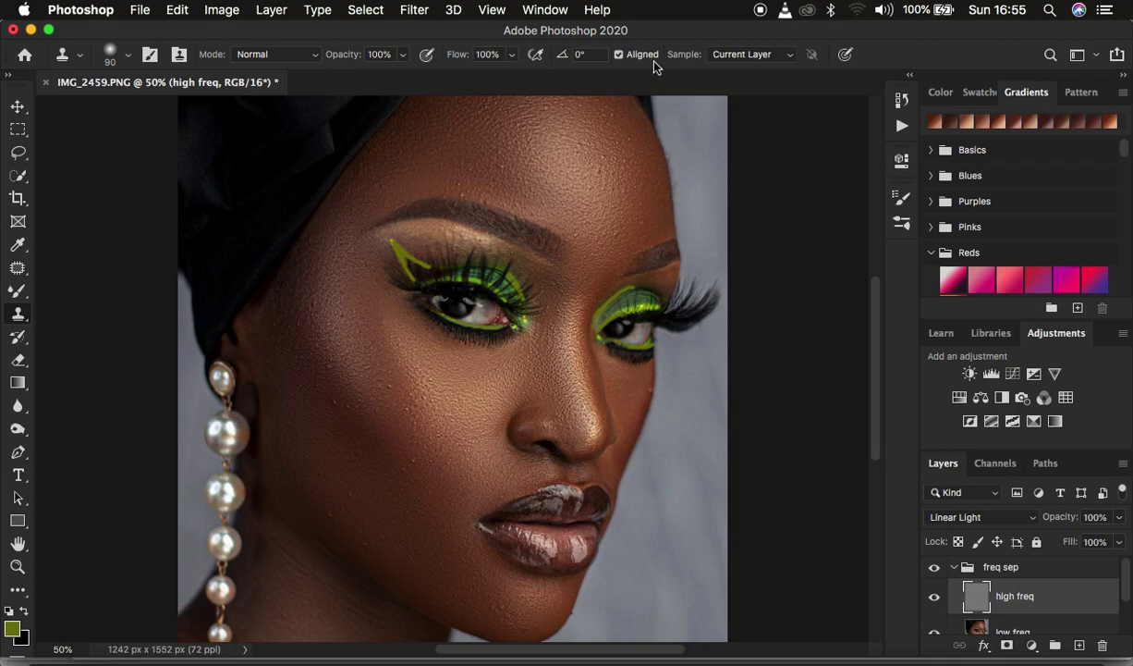
pyautogui.click(744, 56)
pyautogui.click(740, 55)
pyautogui.press('super+h')
pyautogui.press('super+plus')
pyautogui.press('[')
pyautogui.press('[')
pyautogui.press('[')
pyautogui.press('[')
pyautogui.press('[')
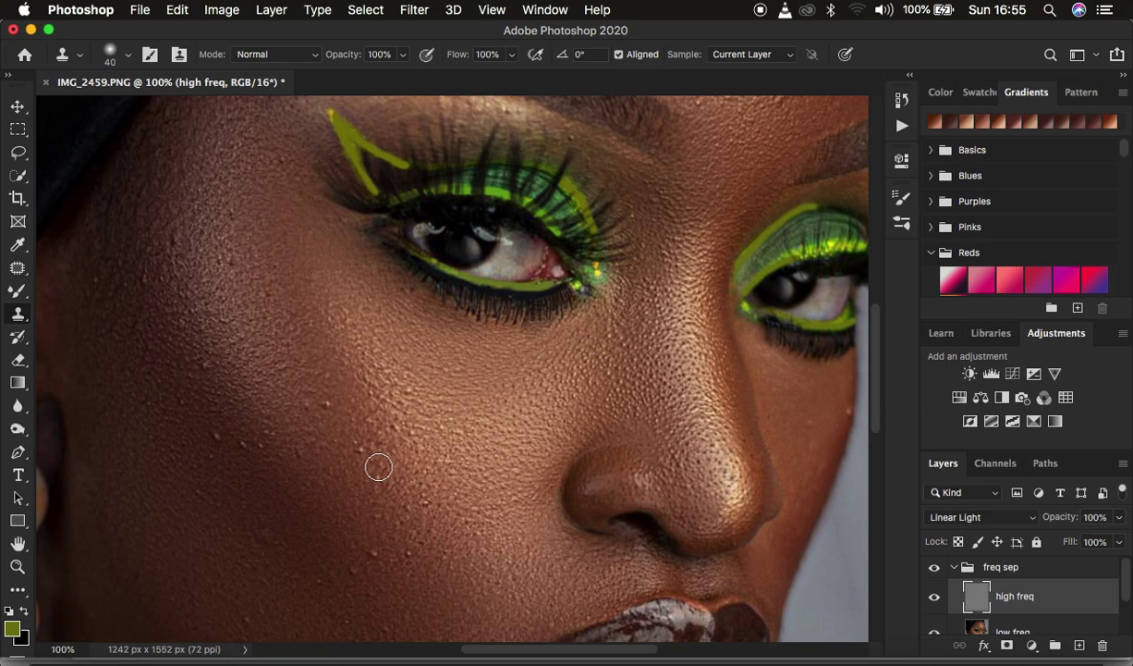
# - Shrink the clone brush to 30 px and try a test dab on the cheek, then undo it
pyautogui.press('[')
pyautogui.click(308, 407)
pyautogui.press('super+z')
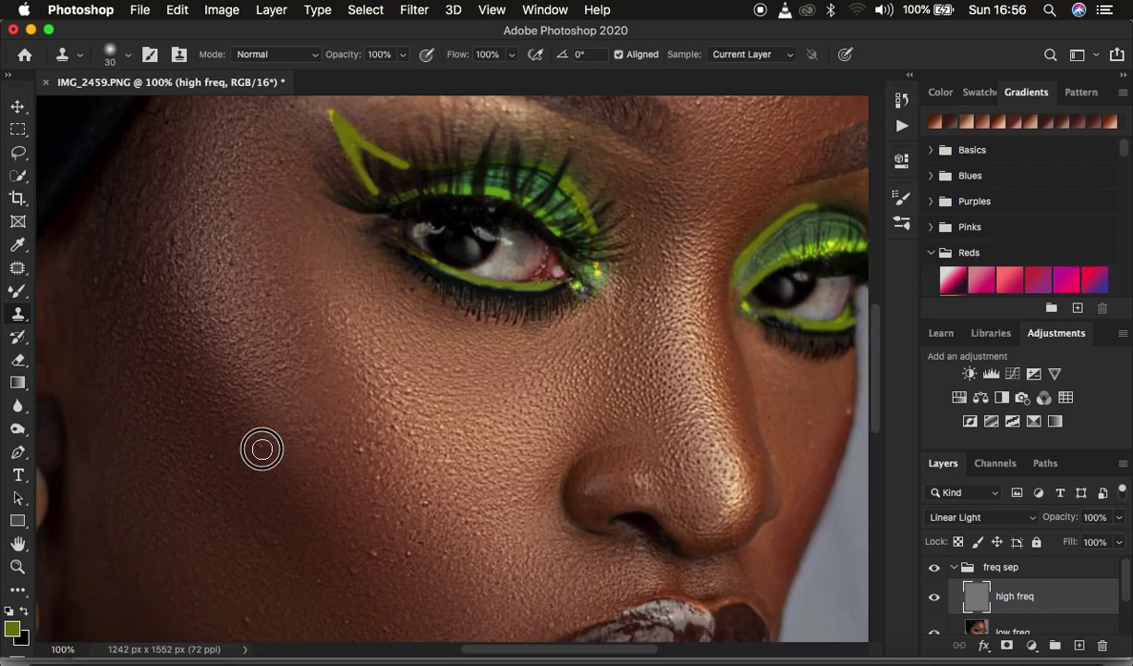
# - Clone over the cheek, jaw and lower-cheek blemishes, resampling clean skin near the jaw
pyautogui.scroll(2, 388, 423)
pyautogui.hscroll(-3, 388, 424)
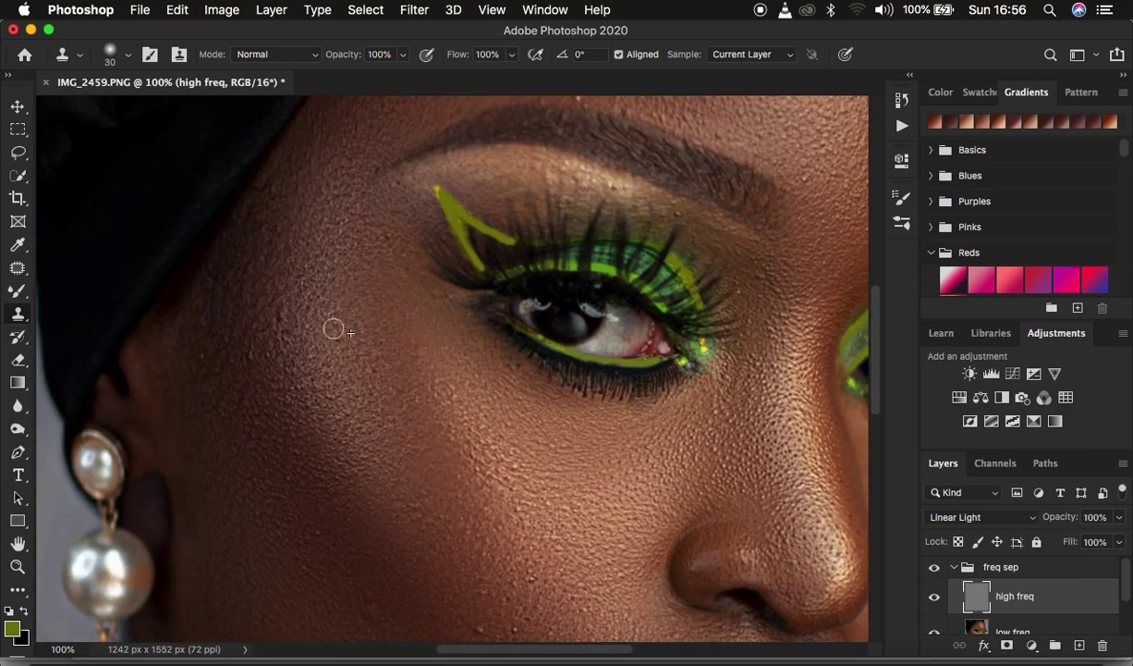
pyautogui.scroll(-8, 268, 372)
pyautogui.keyDown('alt'); pyautogui.click(525, 346); pyautogui.keyUp('alt')
pyautogui.click(480, 306)
pyautogui.click(531, 255)
pyautogui.click(409, 299)
pyautogui.click(378, 473)
pyautogui.click(350, 394)
pyautogui.keyDown('alt'); pyautogui.click(621, 589); pyautogui.keyUp('alt')
pyautogui.click(572, 622)
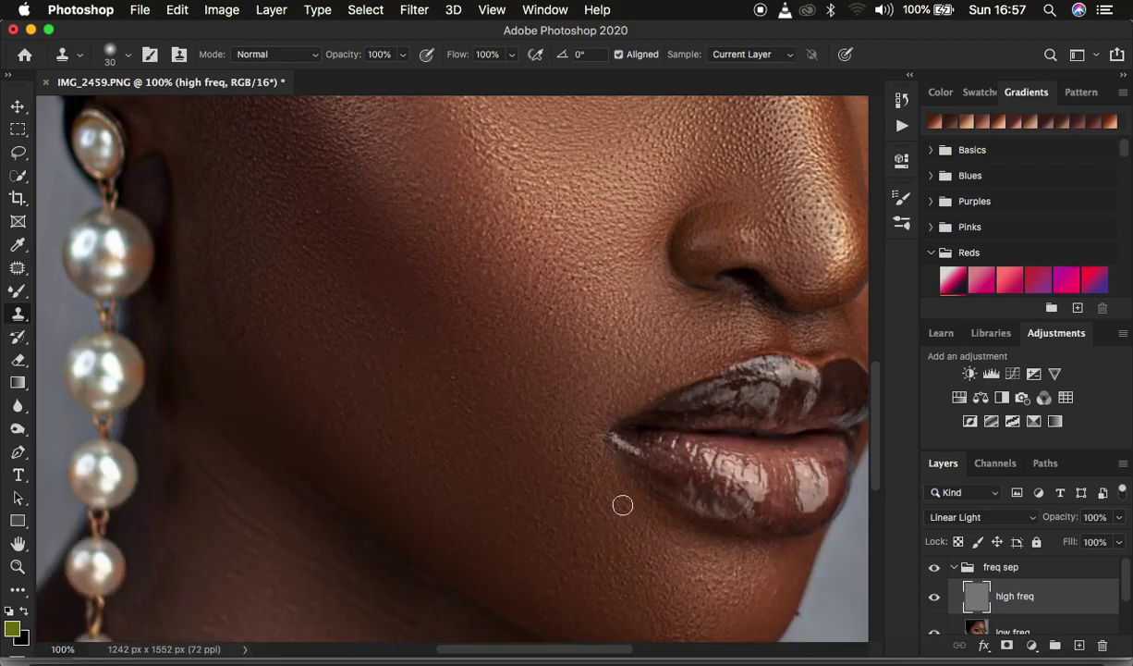
pyautogui.click(420, 413)
# - Resize the clone brush to 35 px, sample clean forehead skin, and zoom out to the whole portrait
pyautogui.press(']')
pyautogui.press(']')
pyautogui.press(']')
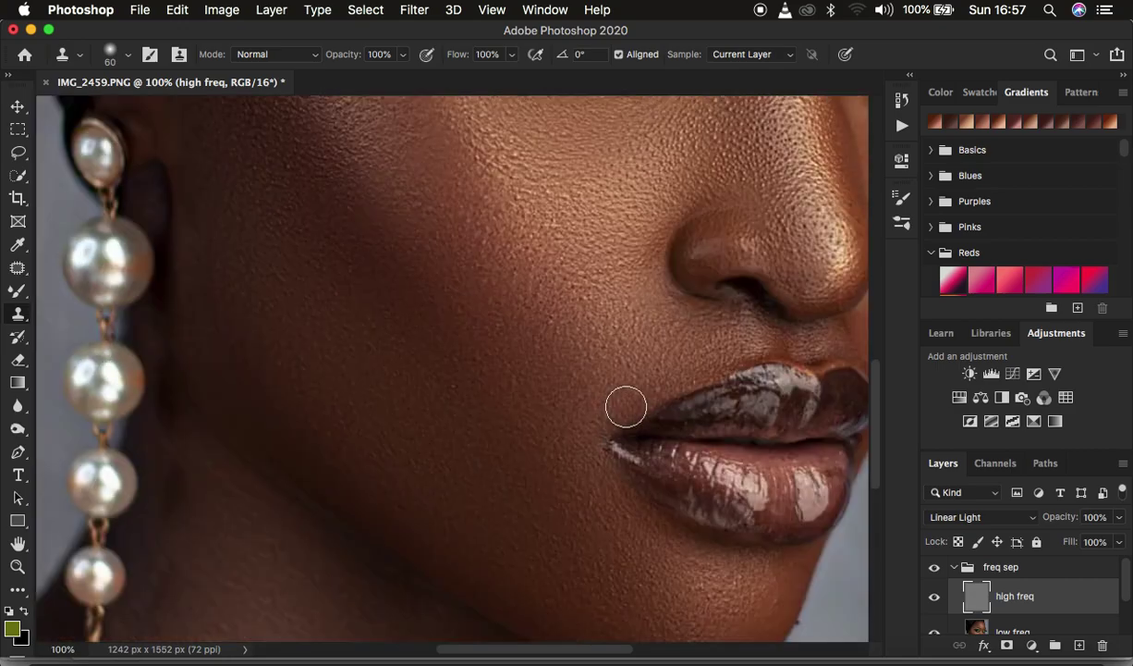
pyautogui.scroll(10, 375, 309)
pyautogui.moveTo(596, 236); pyautogui.dragTo(573, 236)
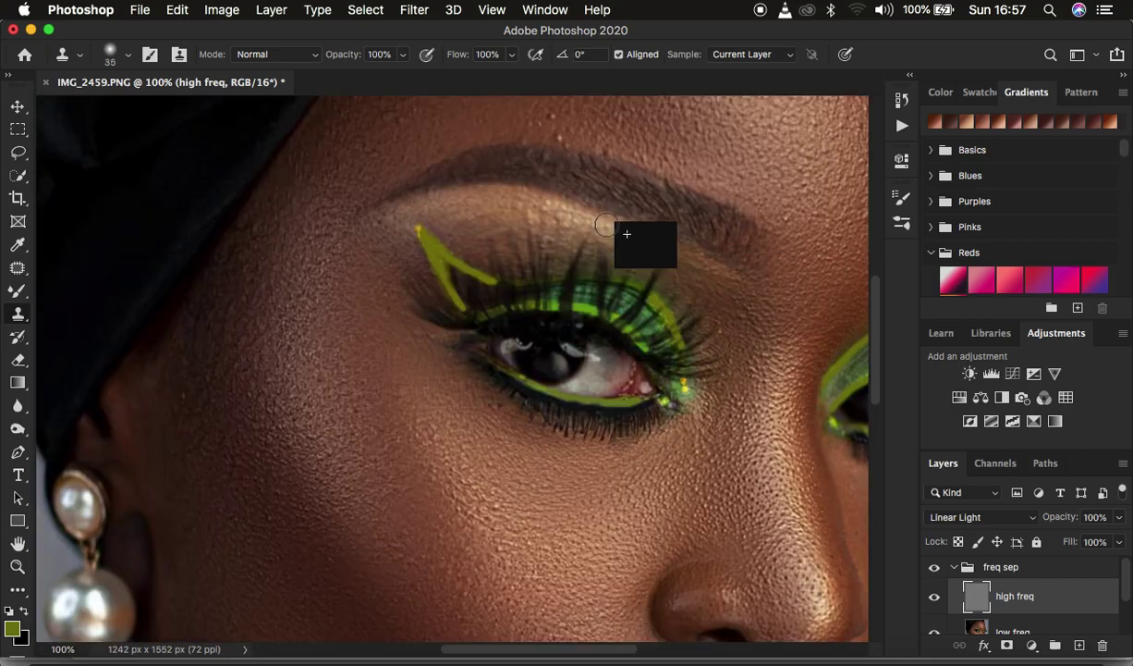
pyautogui.scroll(2, 578, 252)
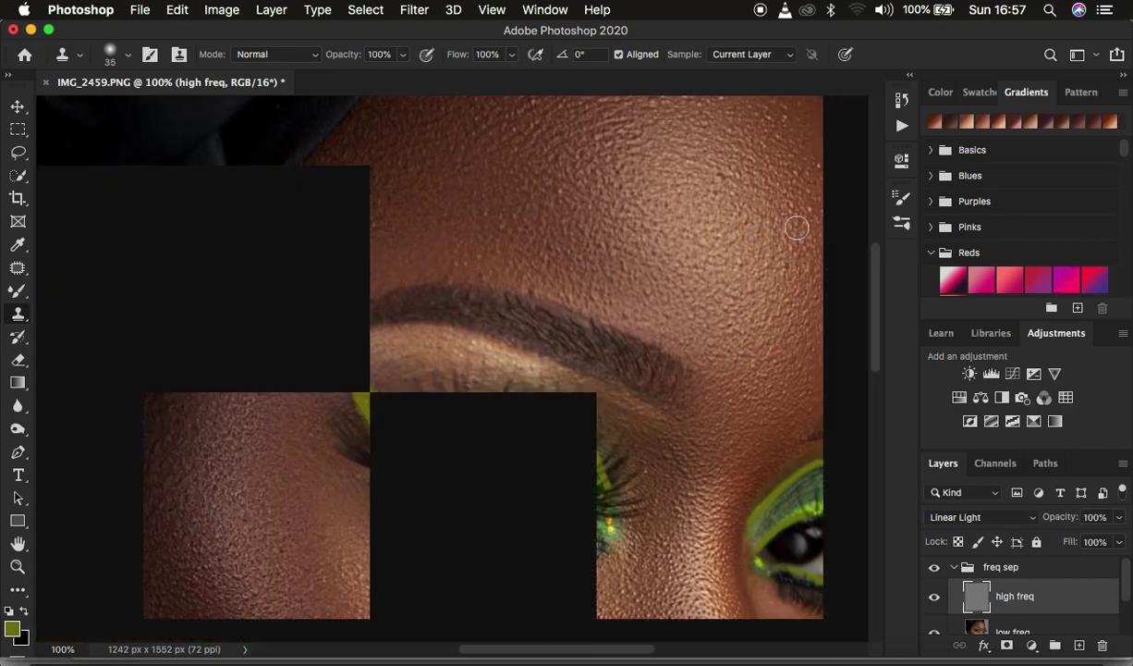
pyautogui.keyDown('alt'); pyautogui.click(751, 206); pyautogui.keyUp('alt')
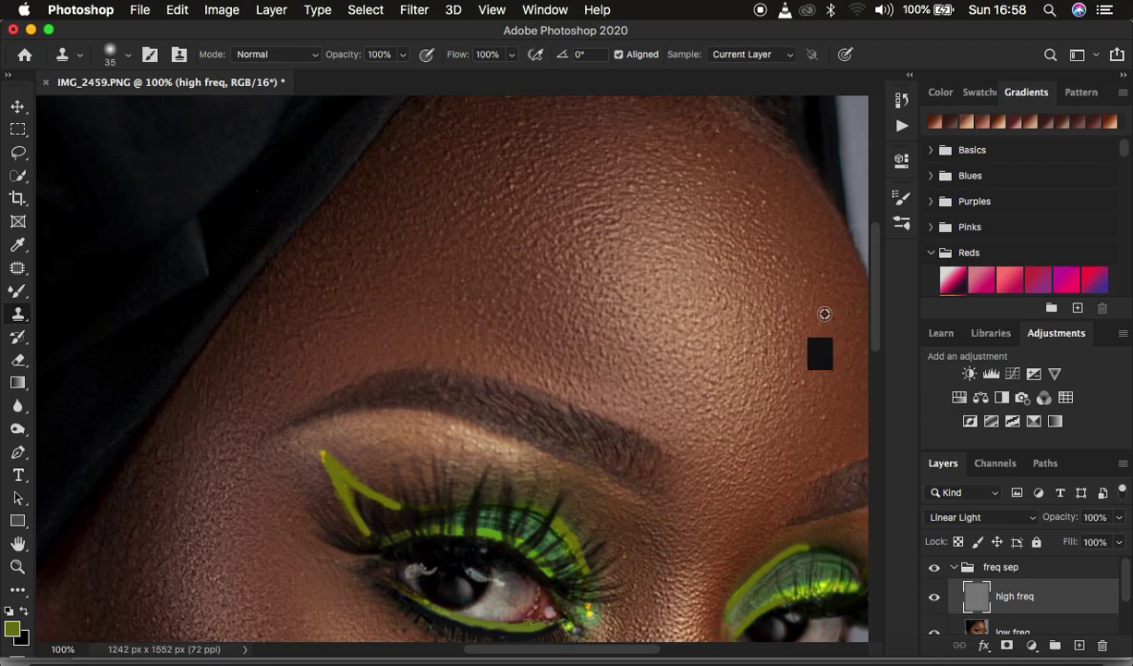
pyautogui.press('super+minus')
pyautogui.press('super+minus')
pyautogui.press('super+minus')
pyautogui.press('super+minus')
# - Fit the portrait in view and toggle the freq sep group off and on twice to compare the retouch
pyautogui.press('super+plus')
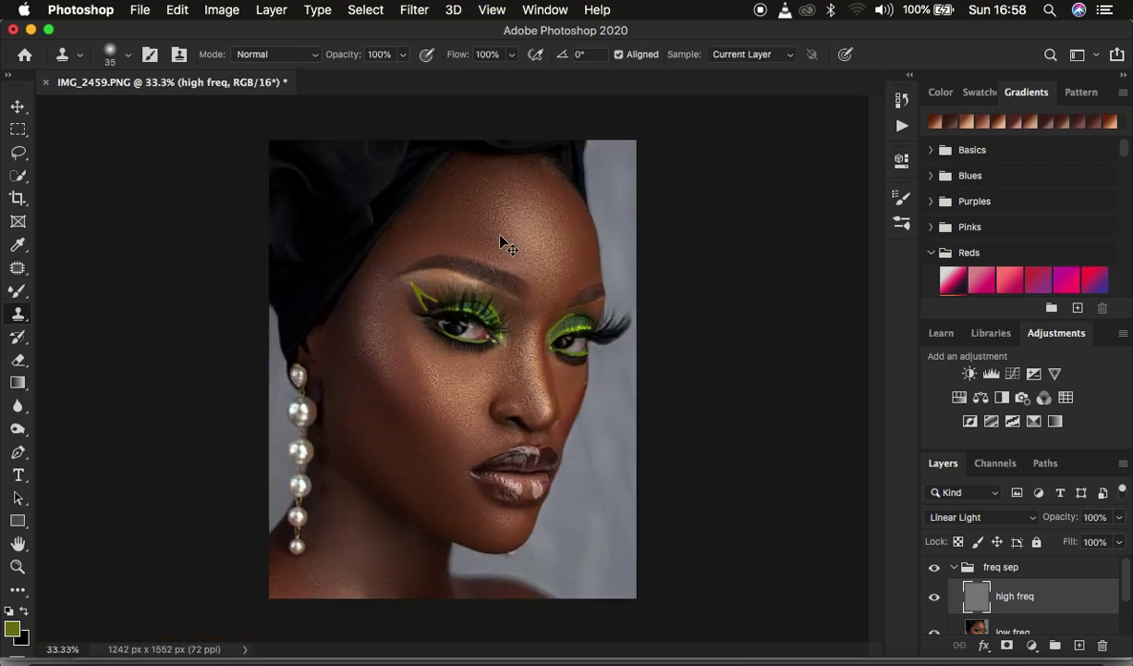
pyautogui.click(935, 570)
pyautogui.click(935, 573)
pyautogui.click(935, 569)
pyautogui.click(935, 568)
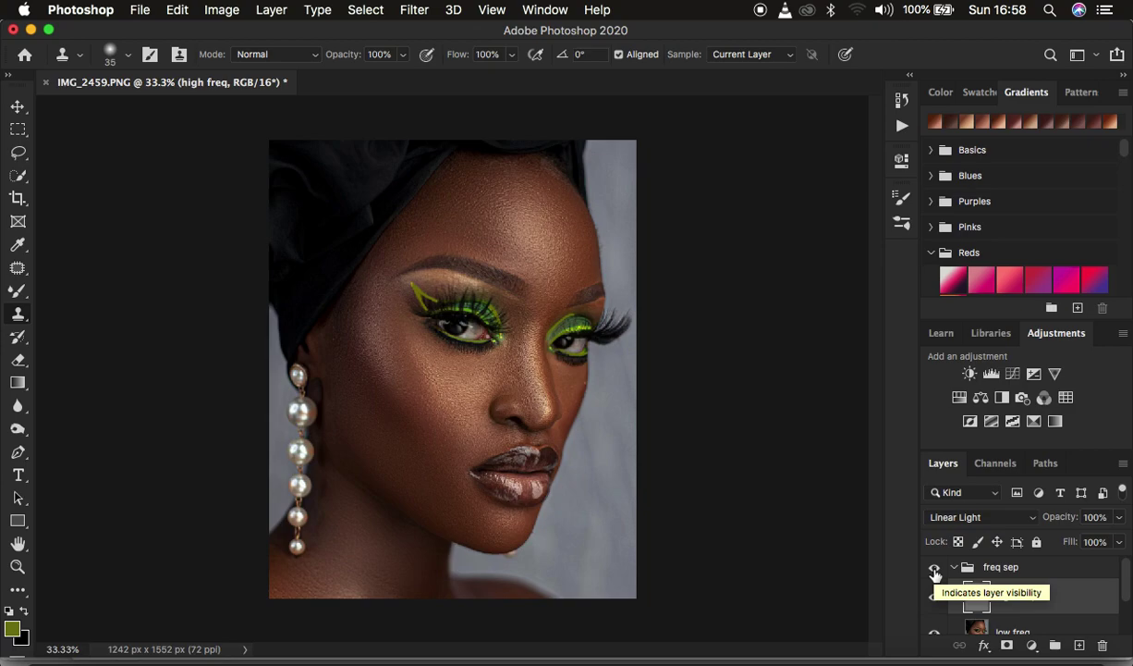
# - Collapse the freq sep group, leaving it visible above Layer 4
pyautogui.click(956, 567)
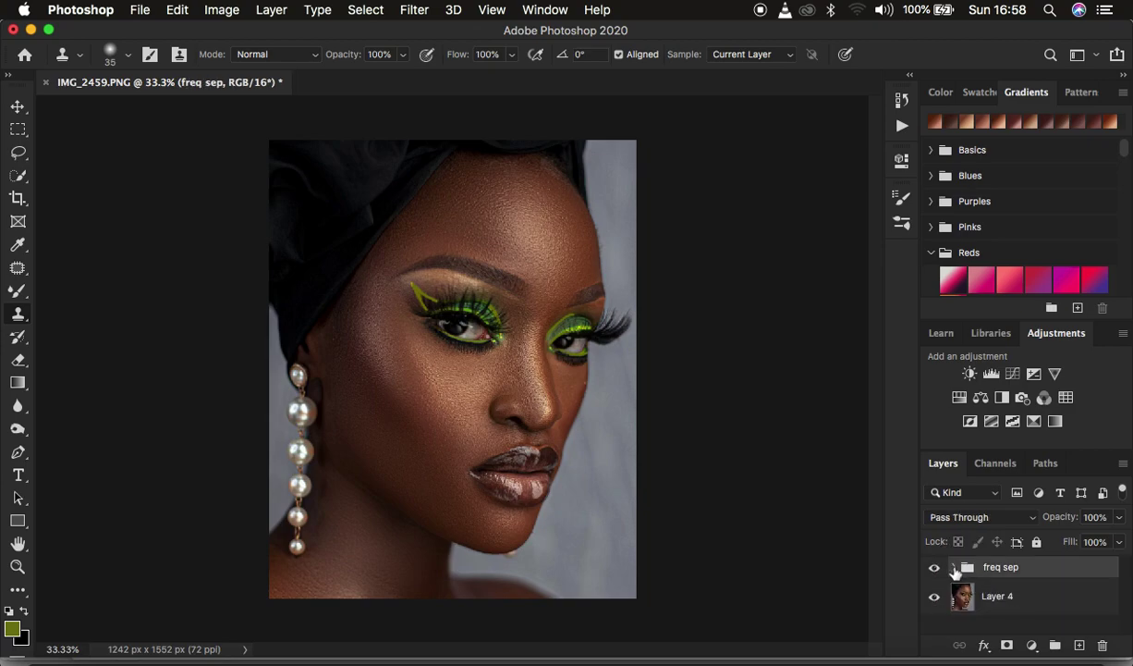
pyautogui.click(934, 569)
pyautogui.click(935, 569)
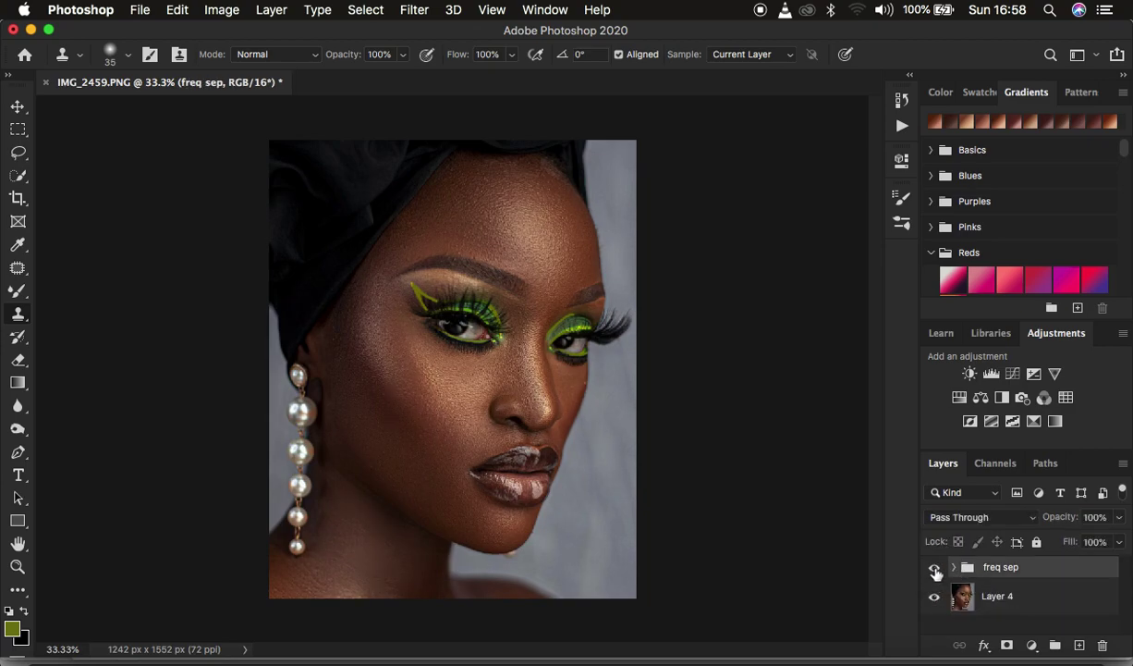